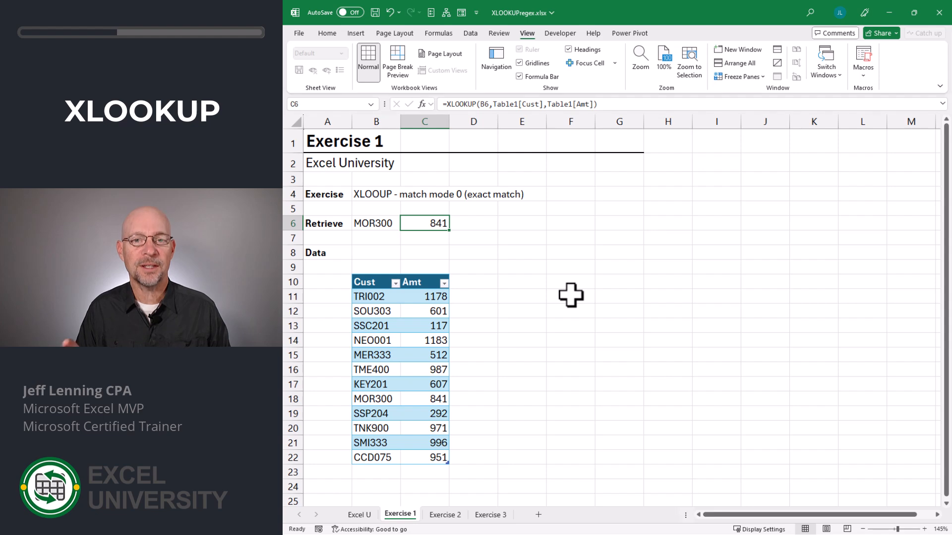
Open the XLOOKUP formula in C6 for editing and review the available options of its match_mode argument
key(F2)
key(BackSpace)
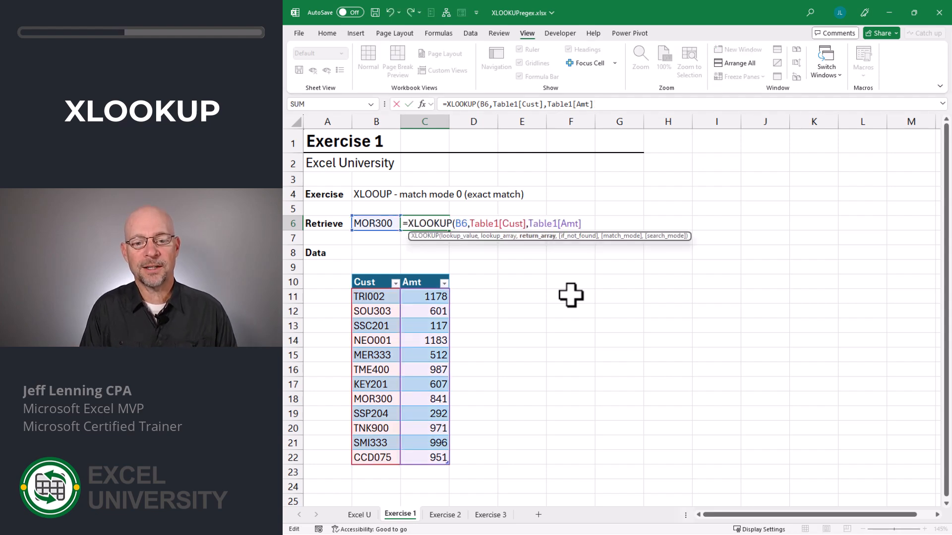
text(,,)
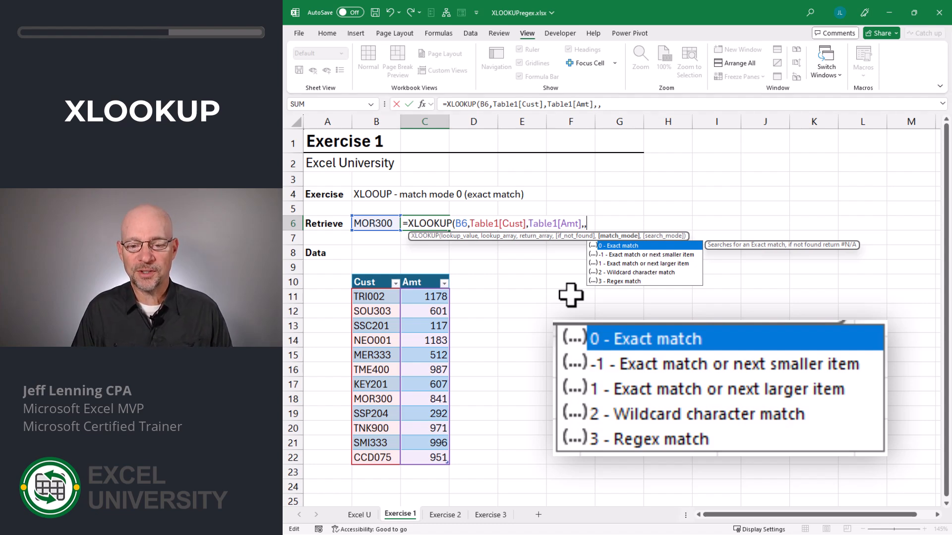
key(Down)
key(Down)
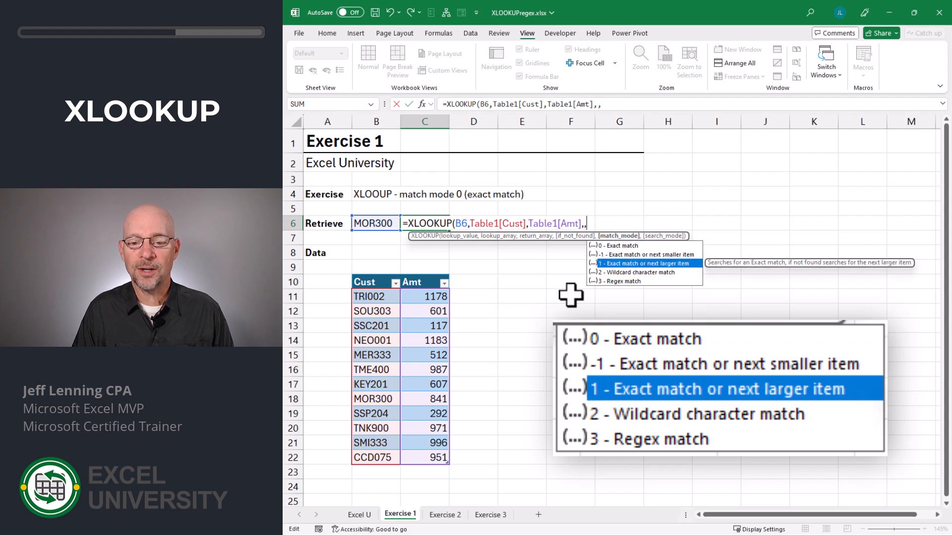
key(Down)
key(Down)
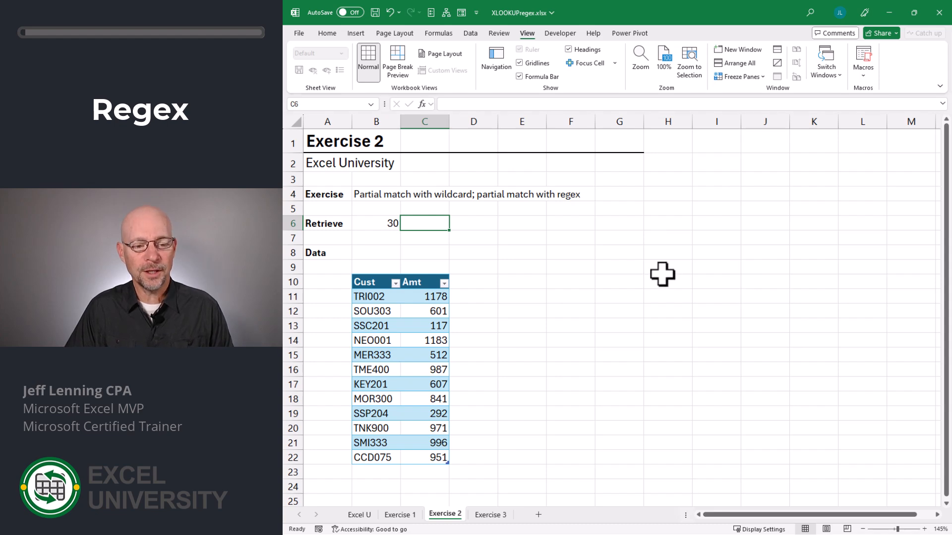
On the Exercise 2 sheet, enter =XLOOKUP(B6,Table2[Cust],Table2[Amt]) in cell C6
click(377, 399)
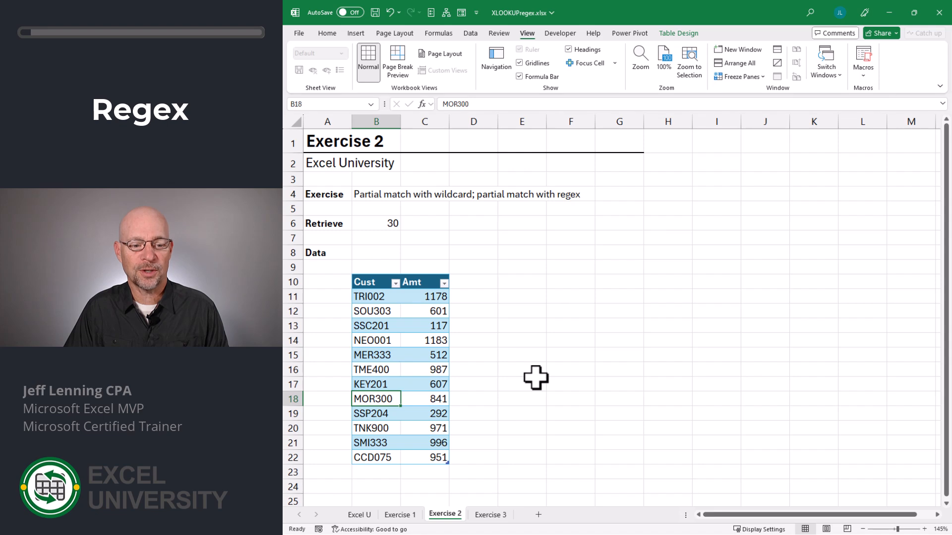
text(=xl)
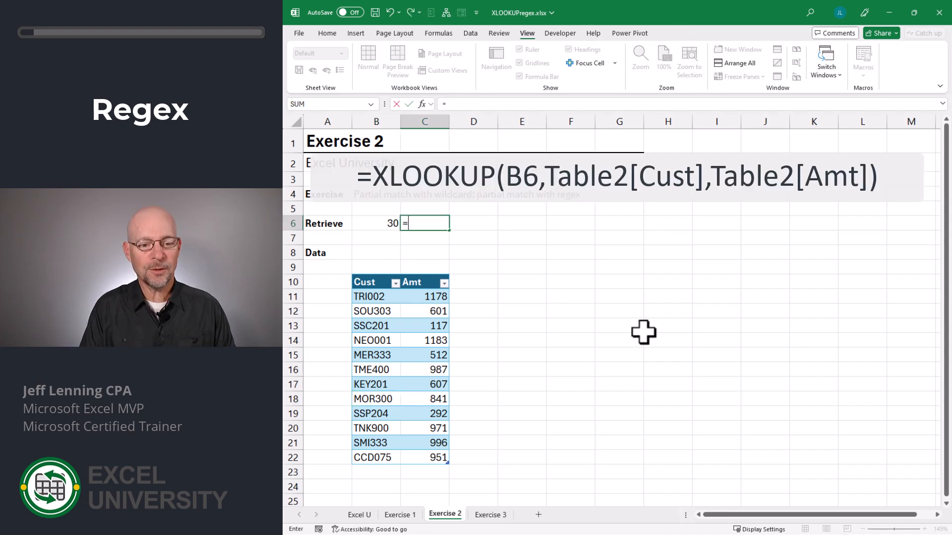
key(Tab)
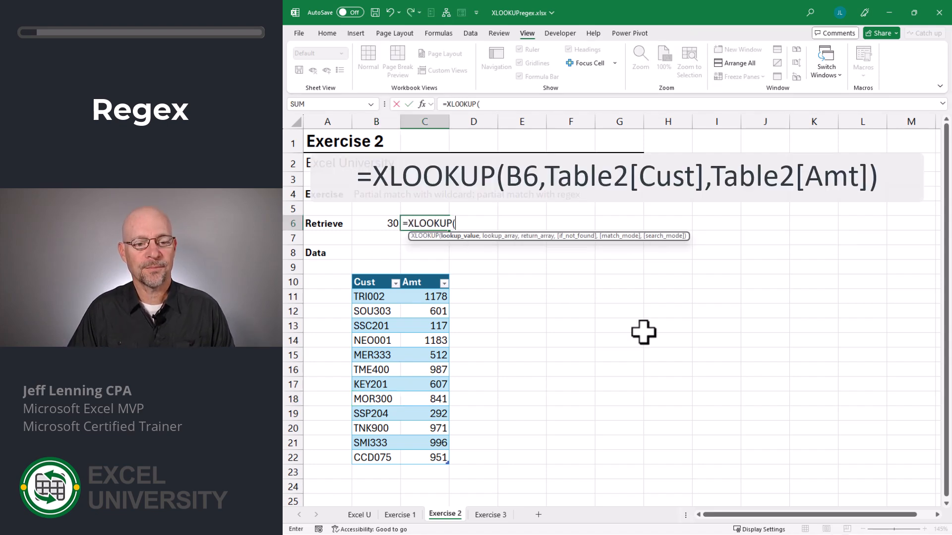
click(379, 221)
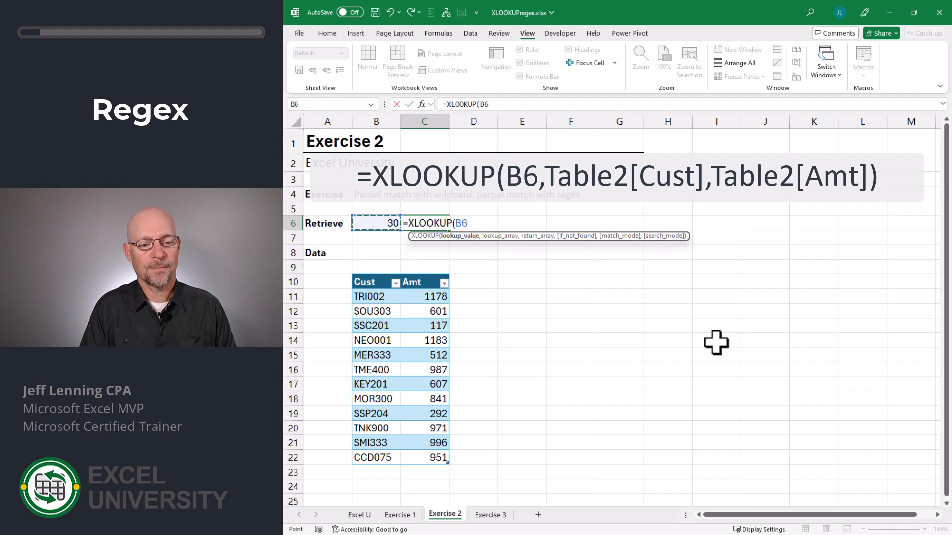
text(,)
drag(387, 298, 380, 454)
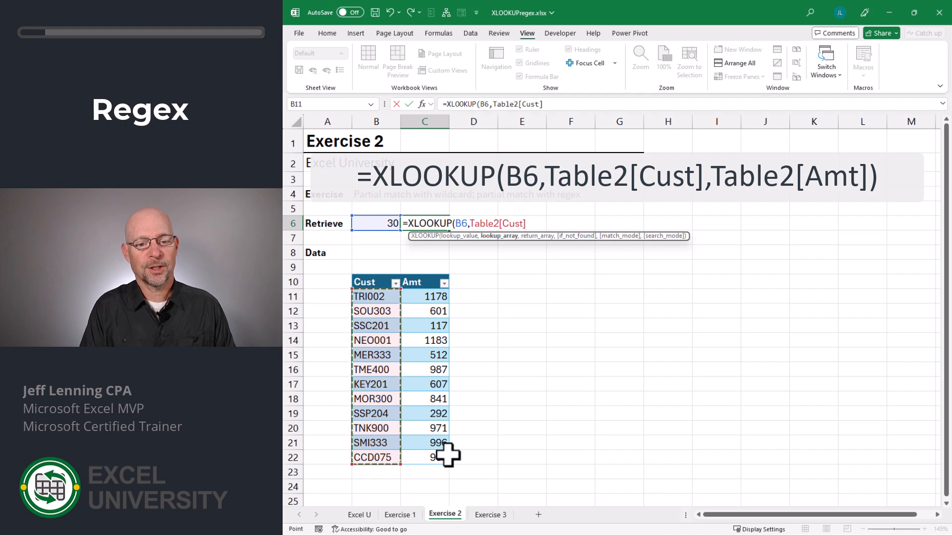
text(,)
drag(419, 295, 427, 457)
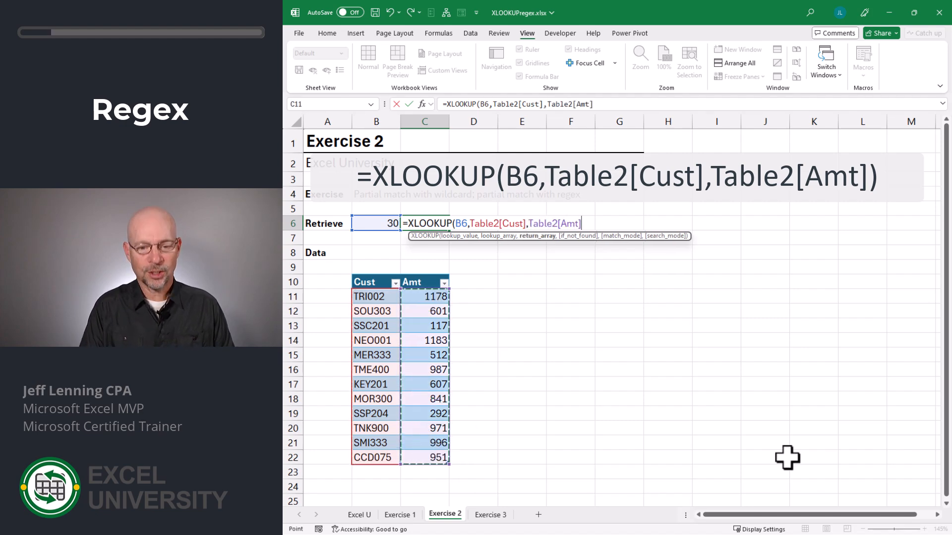
key(Return)
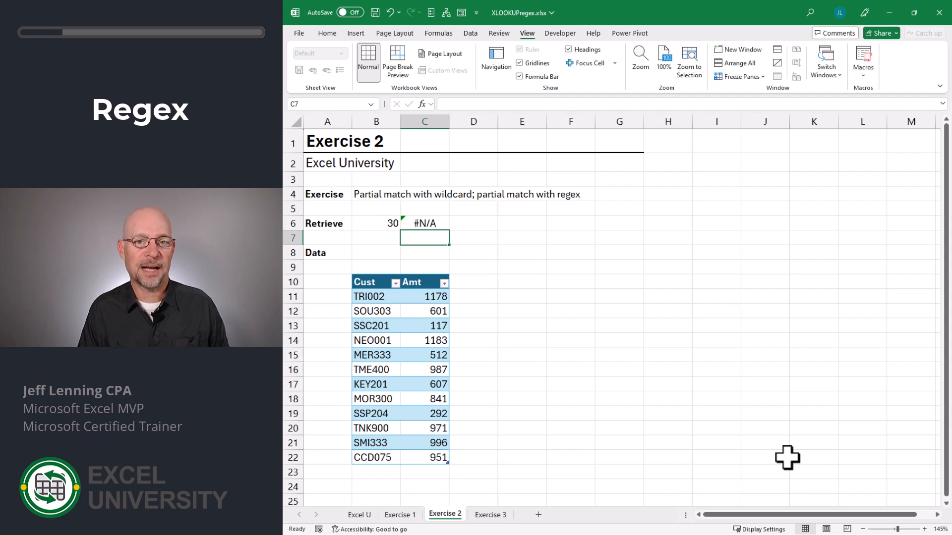
Extend the C6 formula with an empty if_not_found argument and match mode 2 for a wildcard character match
key(Up)
key(F2)
key(BackSpace)
text(,,)
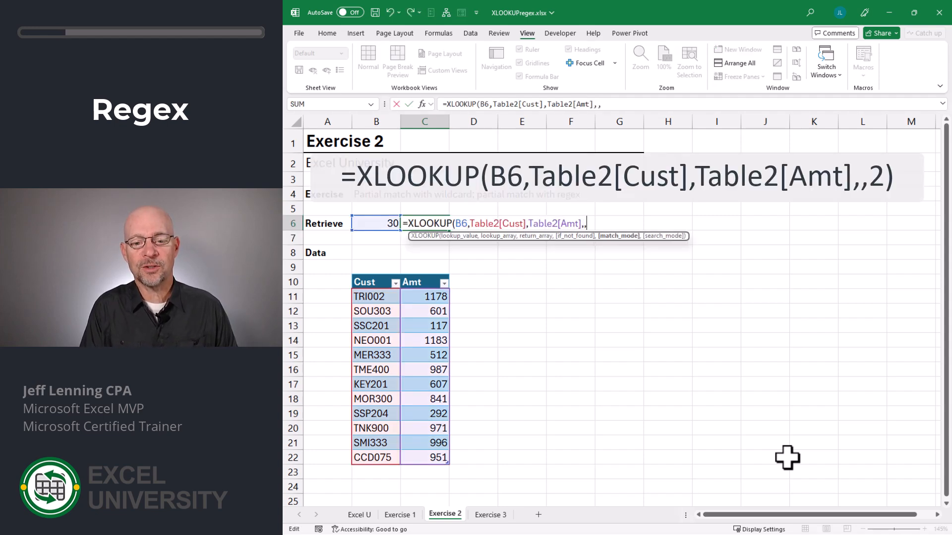
key(Down)
key(Down)
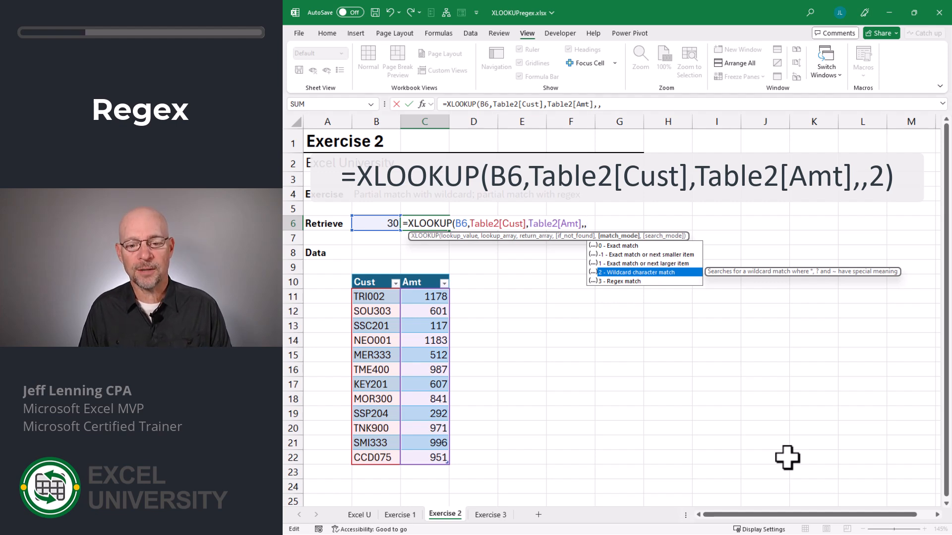
text(2)
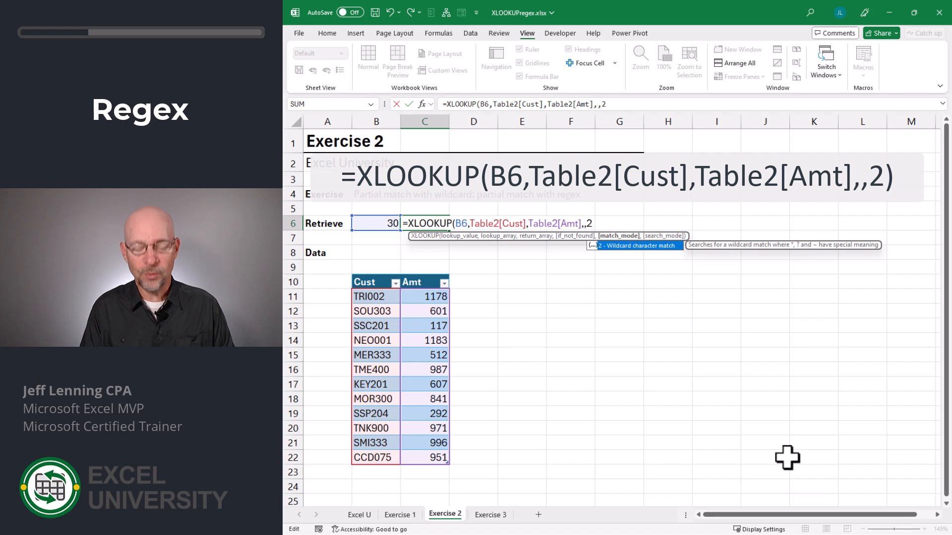
text())
key(Return)
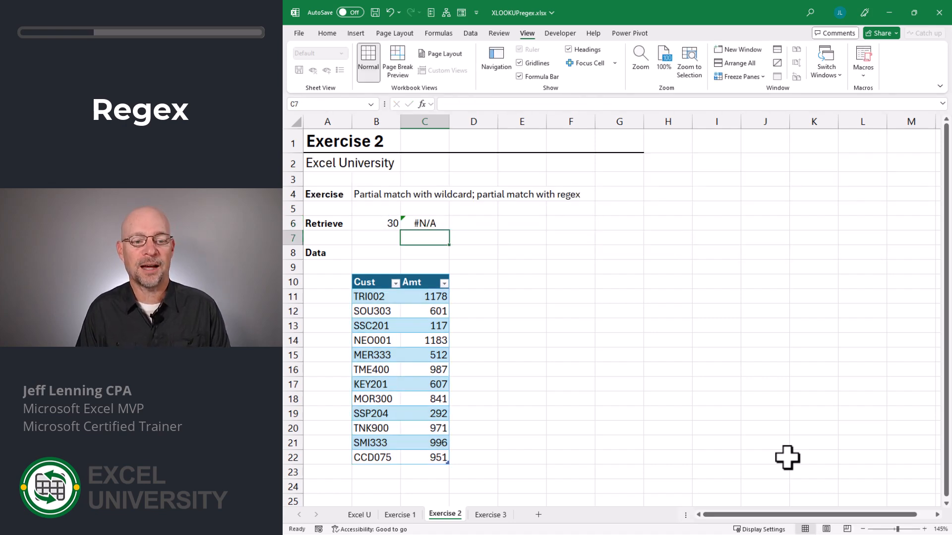
Change the lookup value in B6 to *30* and check the customer and amount in the matching SOU303 row
key(Up)
key(Left)
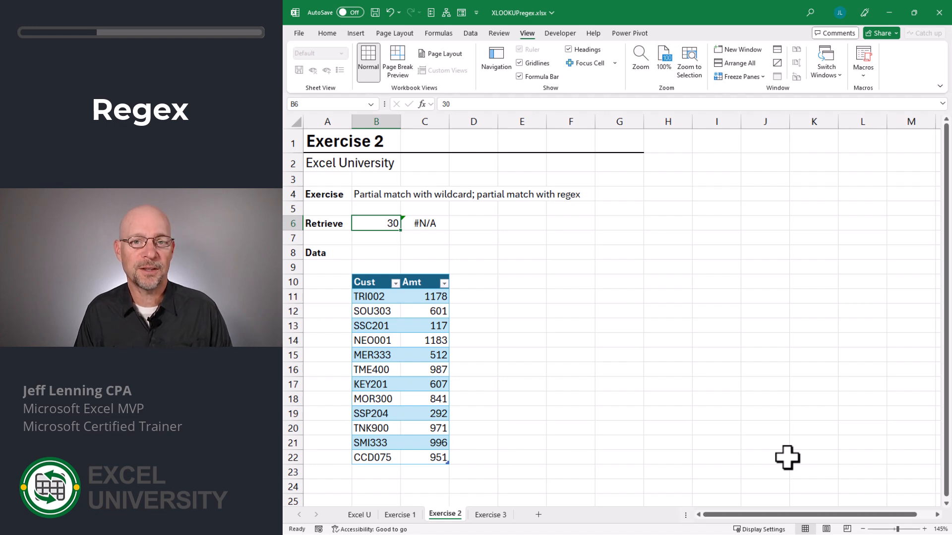
key(F2)
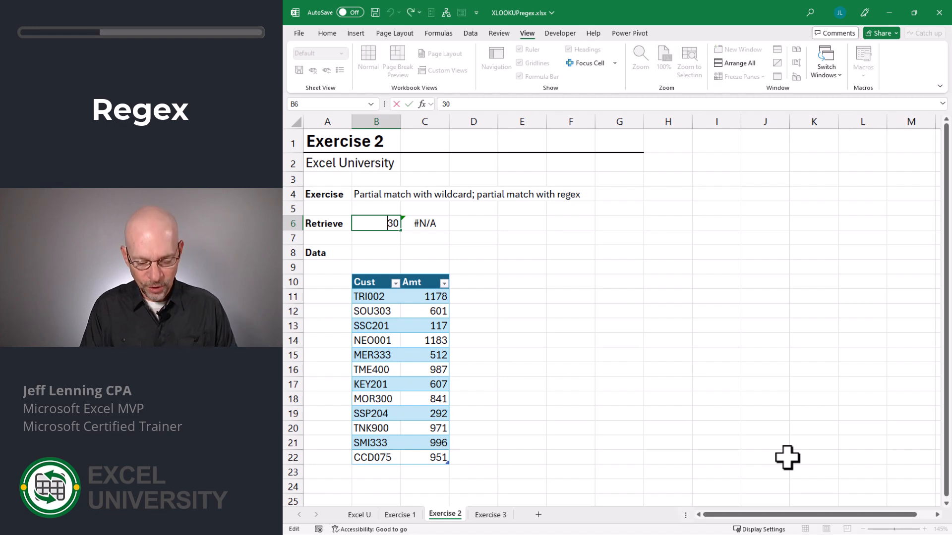
key(Home)
text(*30)
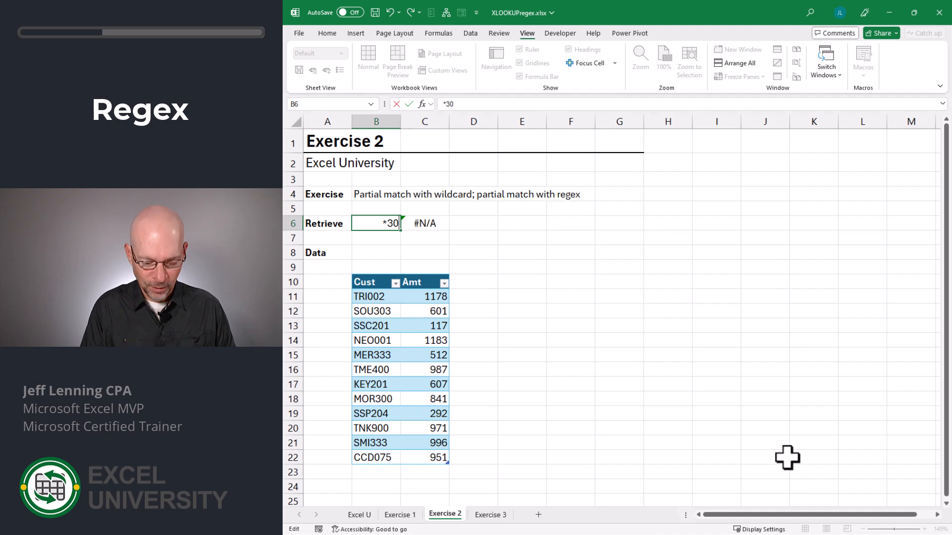
text(*)
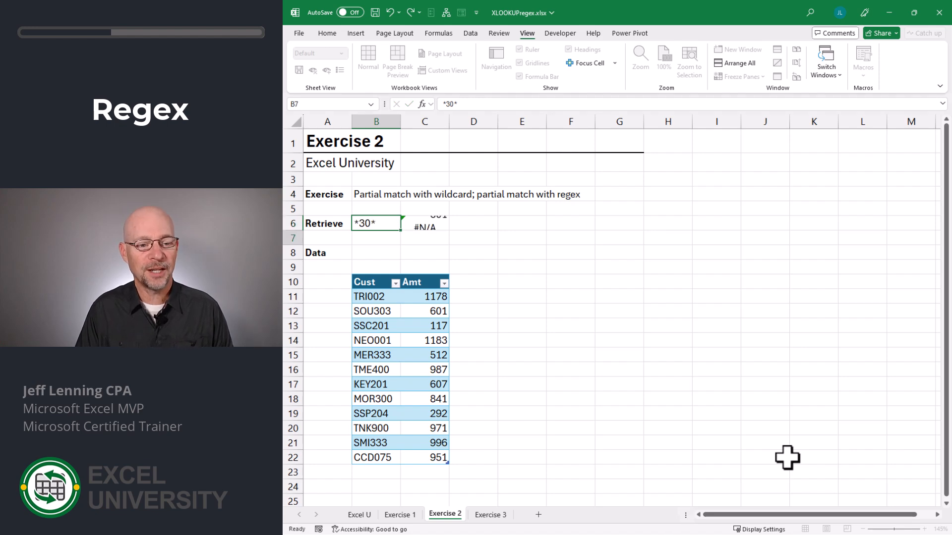
key(Return)
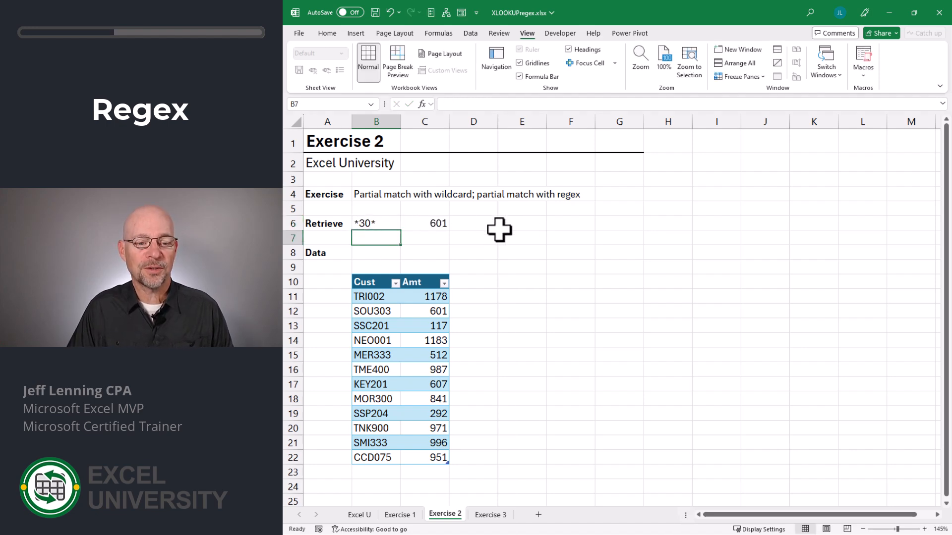
click(374, 309)
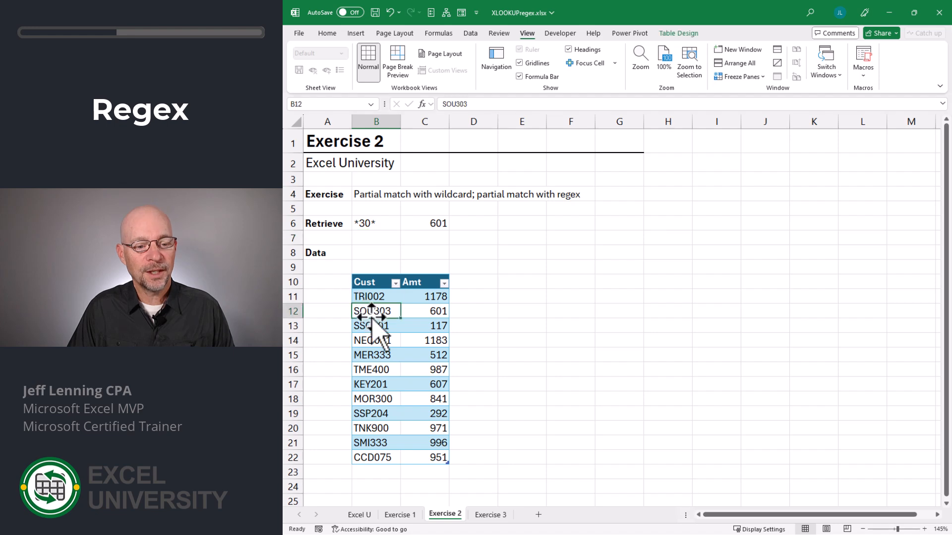
click(427, 311)
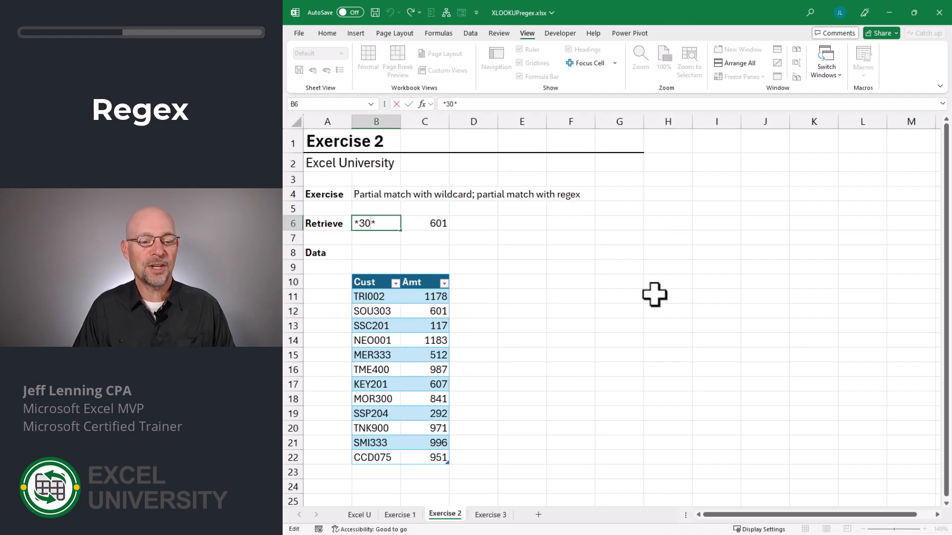
Test the wildcard lookup by setting B6 to *300*, checking the MOR300 row, and replacing the value with *OR*
text(0)
key(Return)
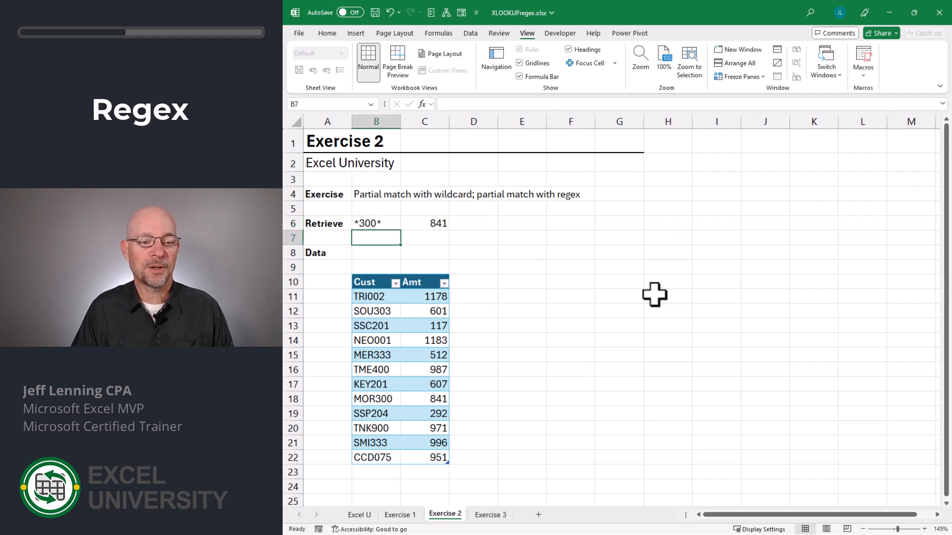
click(389, 399)
drag(406, 398, 424, 398)
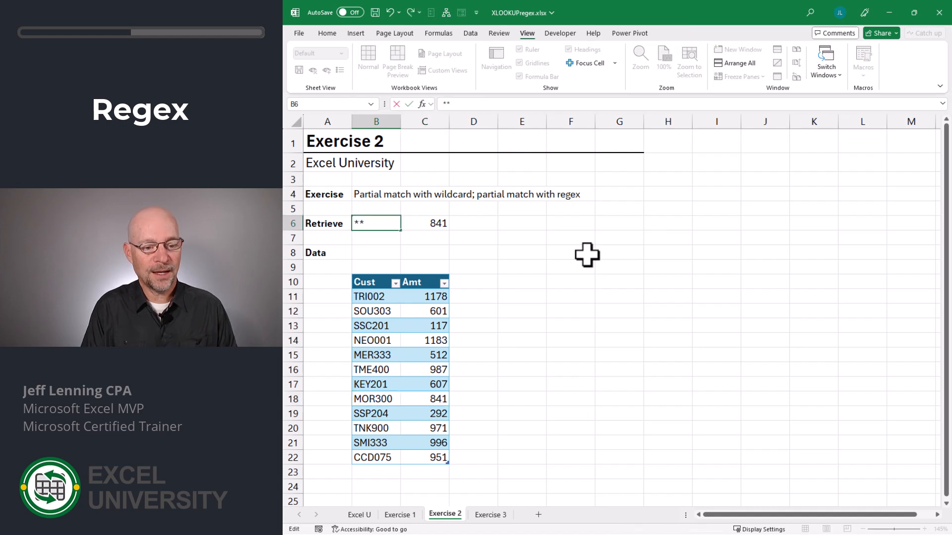
text(OR)
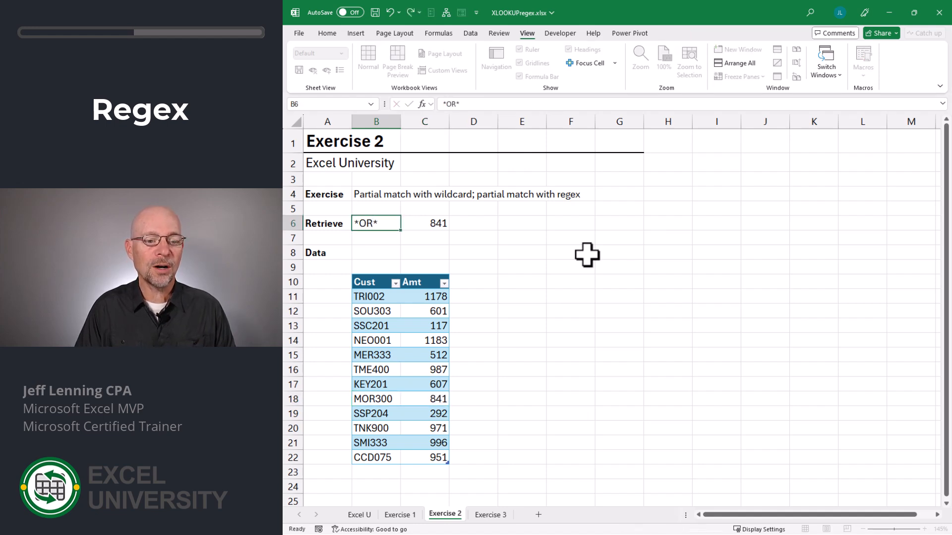
key(Return)
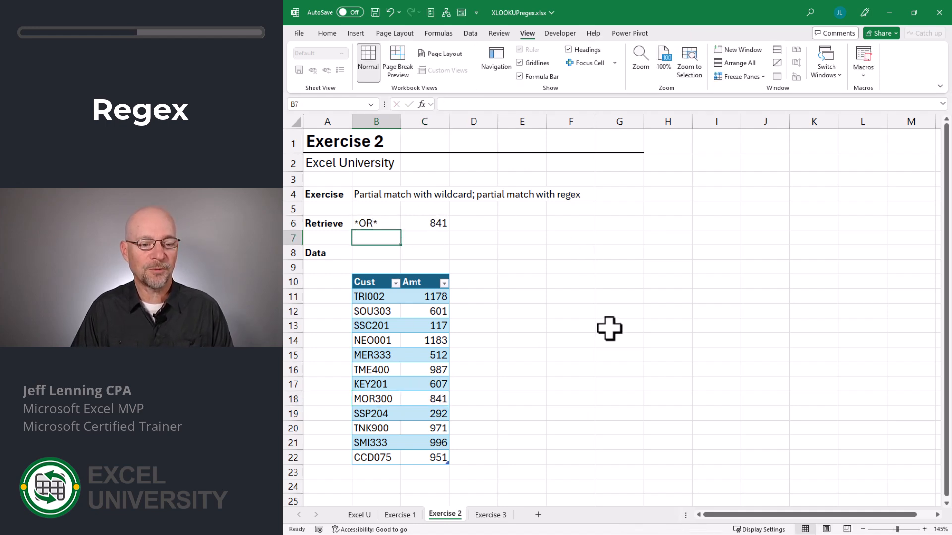
Replace the letters between the asterisks in B6 so the lookup value reads *ME*
key(Up)
key(F2)
key(Left)
key(BackSpace)
key(BackSpace)
text(ME)
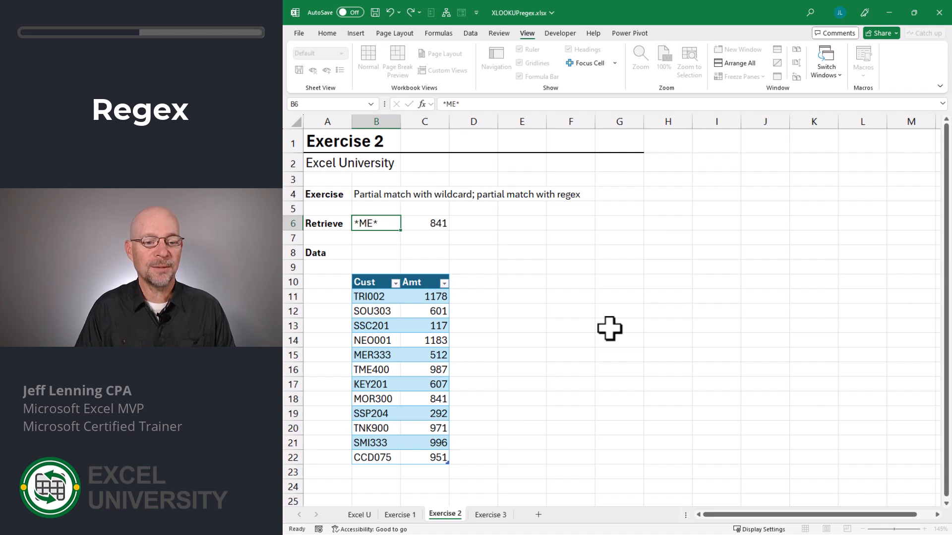
key(Return)
Change the match mode argument of the XLOOKUP formula in C6 to 3 for a regex match
key(Up)
key(Right)
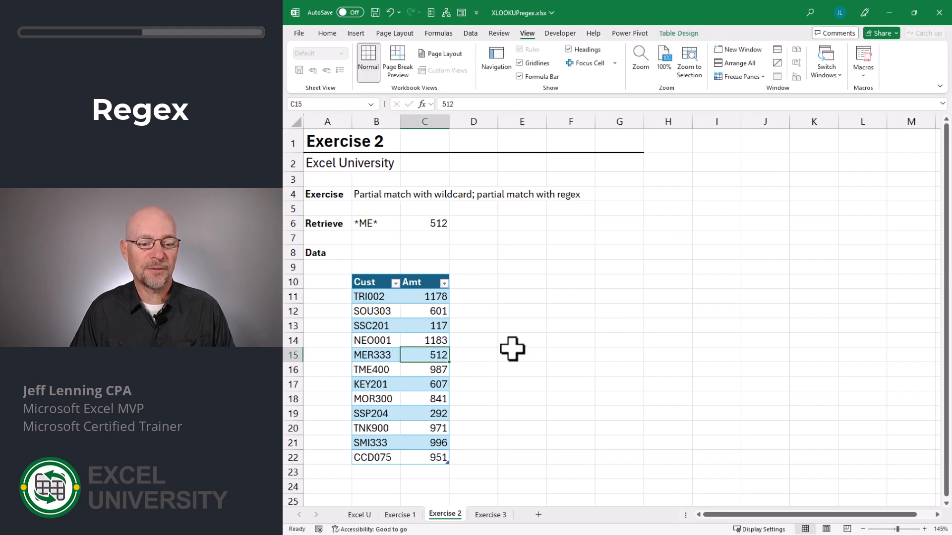
key(F2)
key(Left)
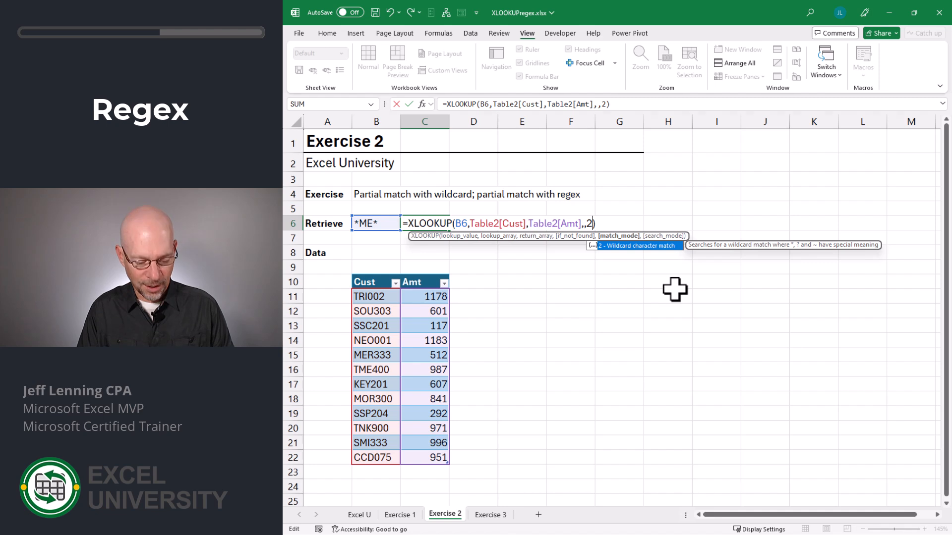
key(BackSpace)
text(3)
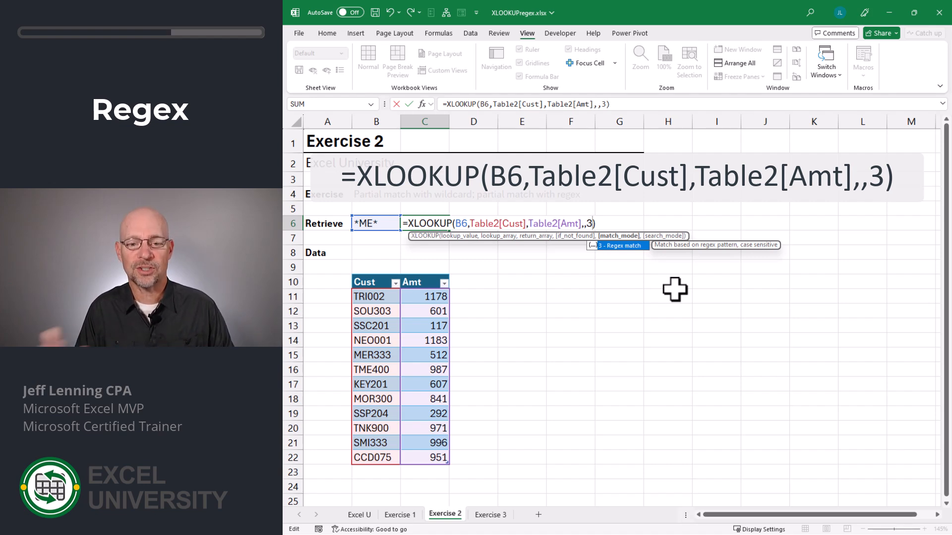
key(Return)
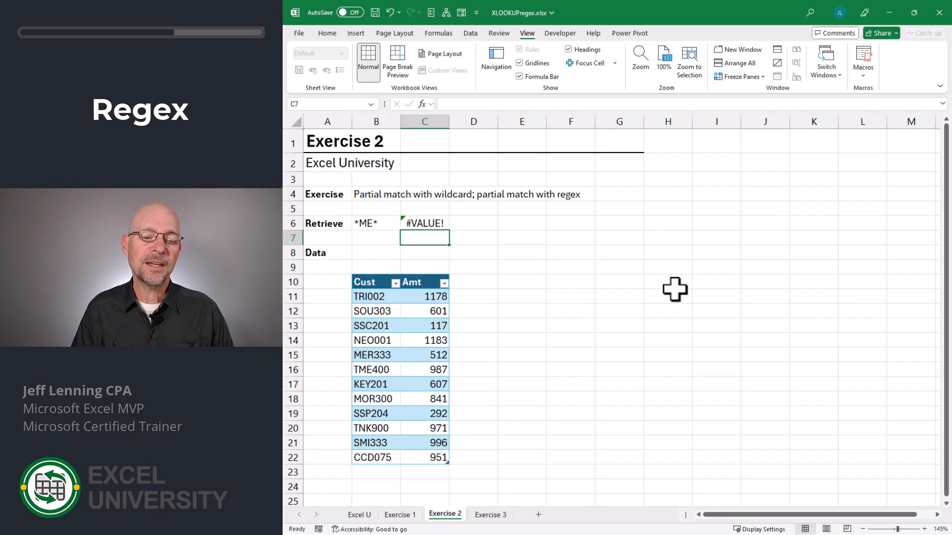
Remove both asterisks from the lookup value in B6 so it reads ME
key(Up)
key(Left)
key(F2)
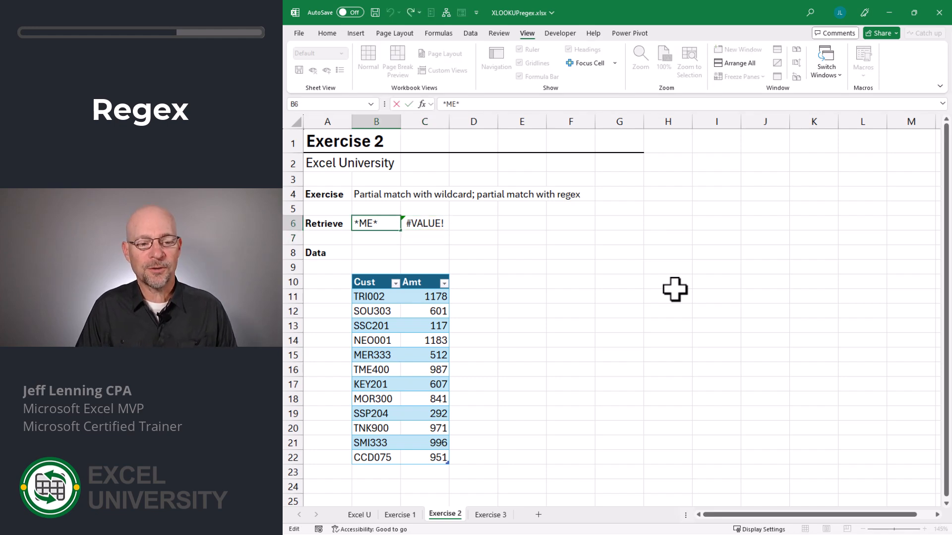
key(Left)
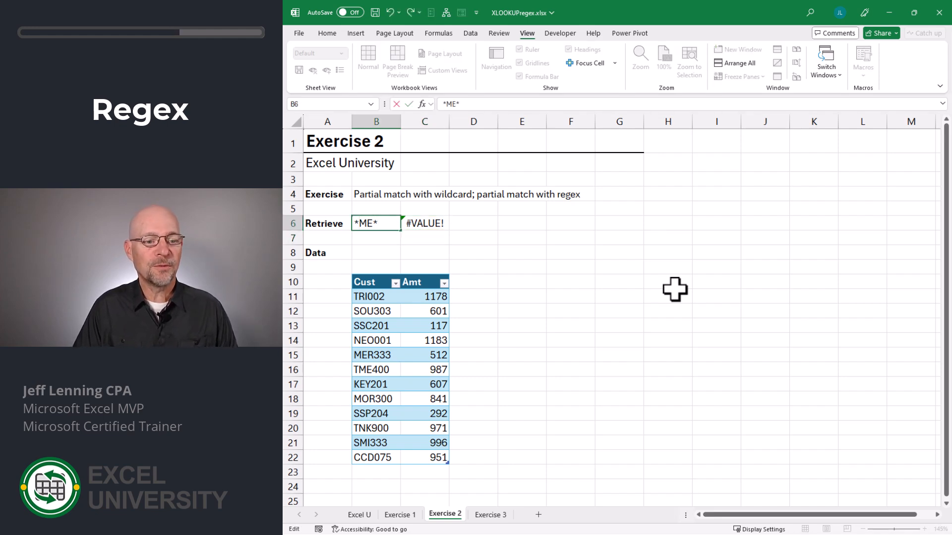
key(Home)
key(Delete)
key(End)
key(BackSpace)
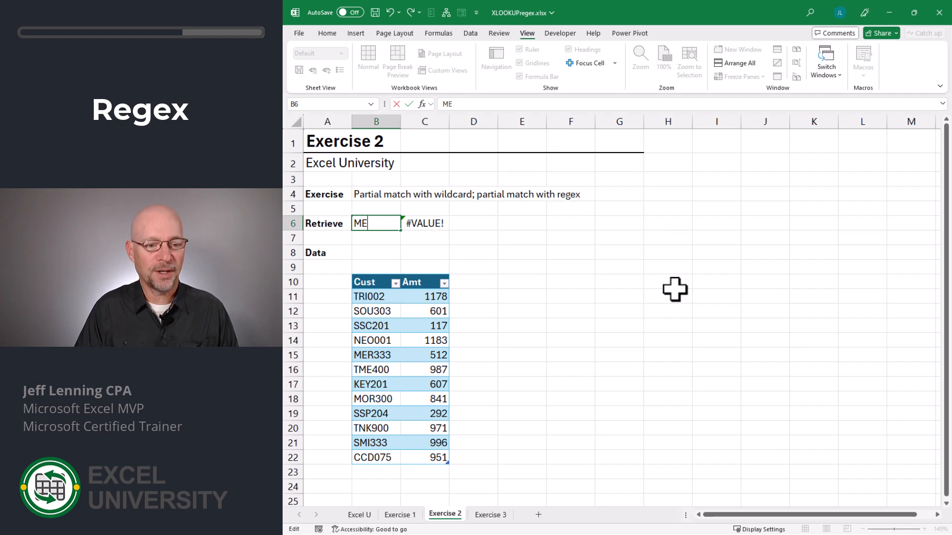
key(Return)
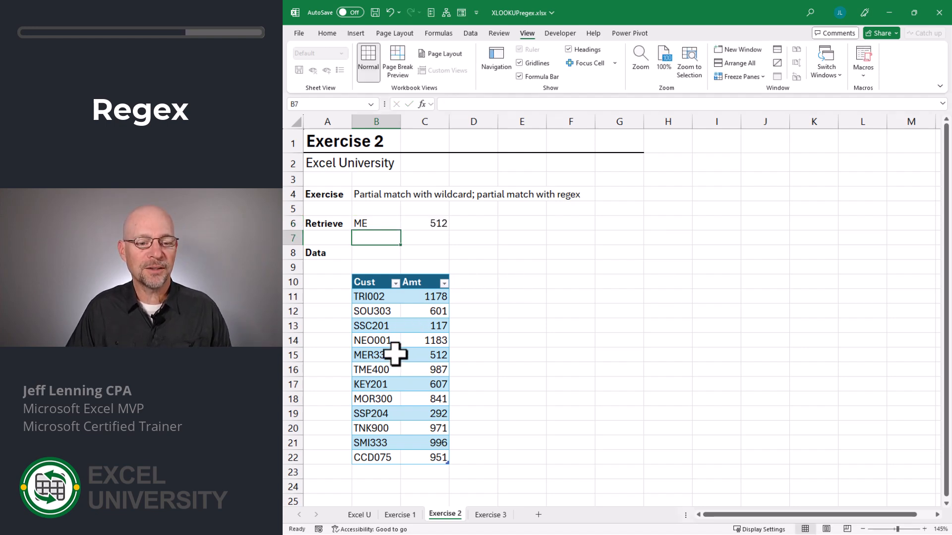
Check the MER333 amount, then test the regex lookup by setting B6 to MOR and replacing it with SSC
click(421, 355)
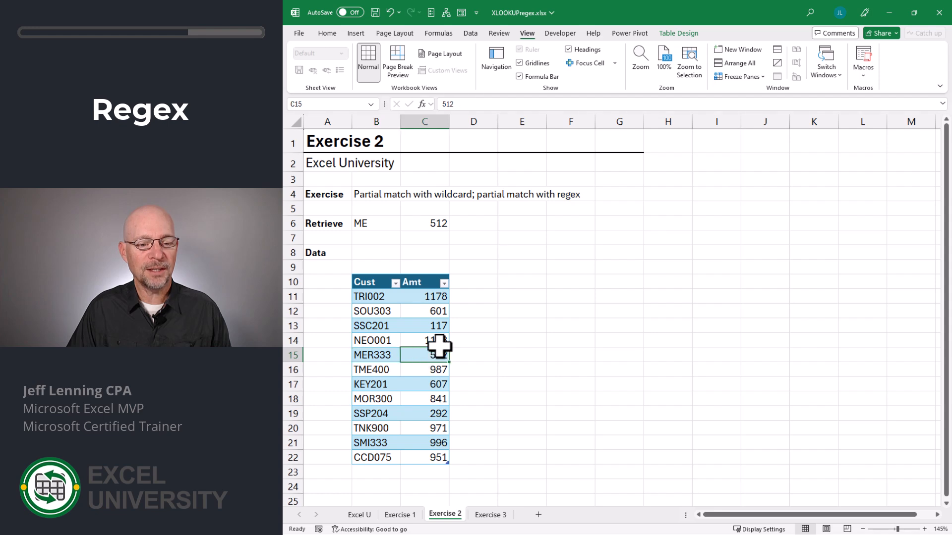
click(434, 224)
click(367, 223)
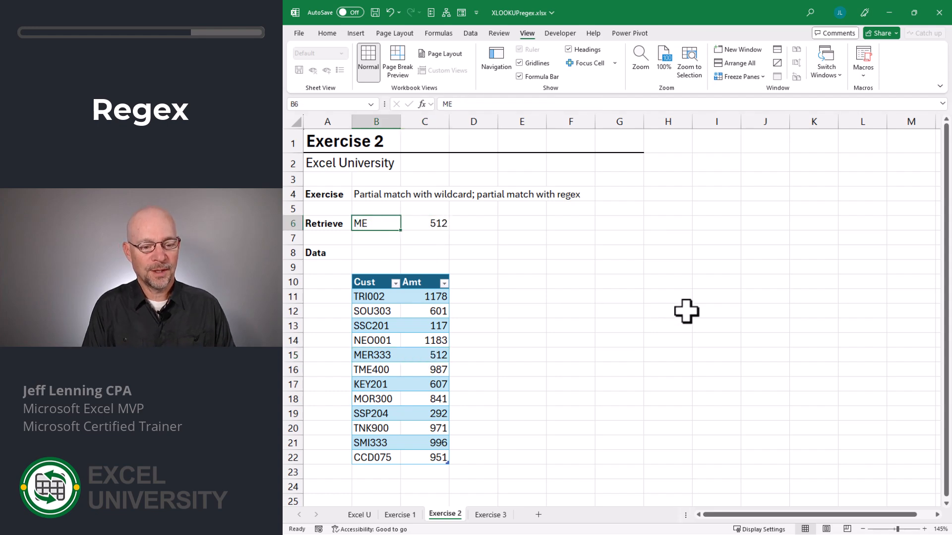
text(MOR)
key(Return)
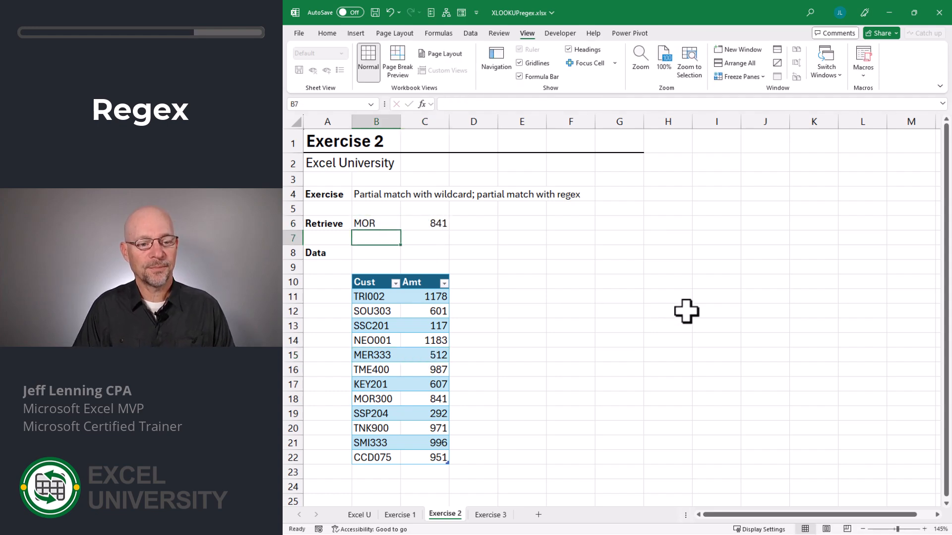
key(Up)
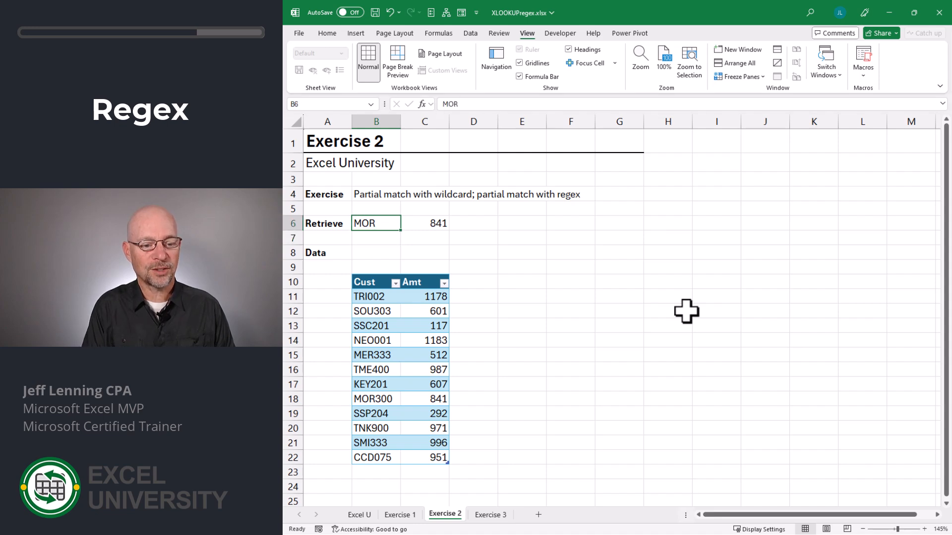
text(SSC)
key(Return)
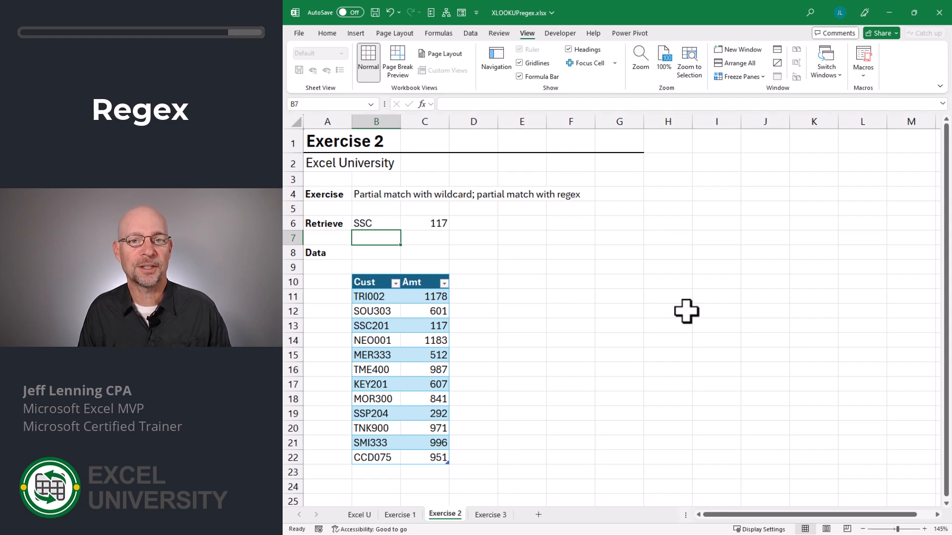
Set the lookup value in B6 to the regex pattern M.+30 and check the MOR300 row
key(Up)
text(M)
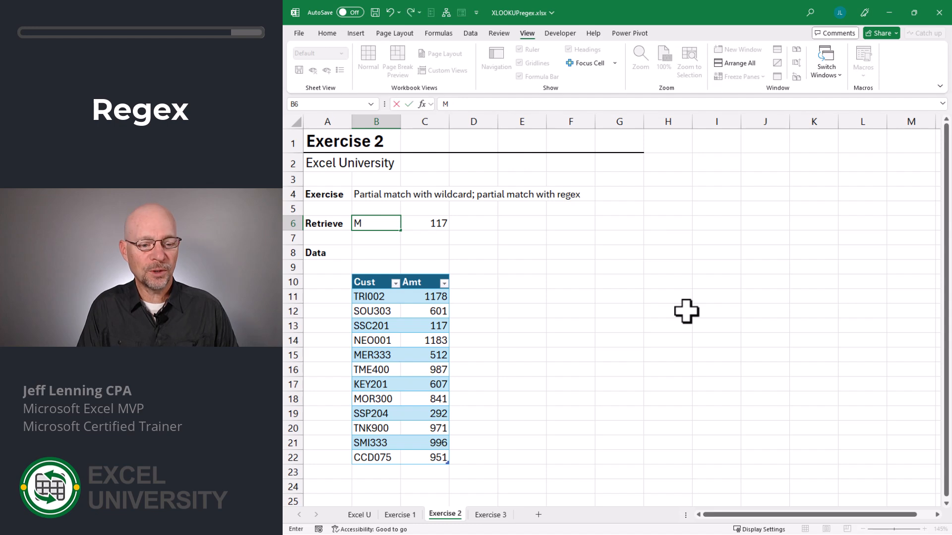
text(.)
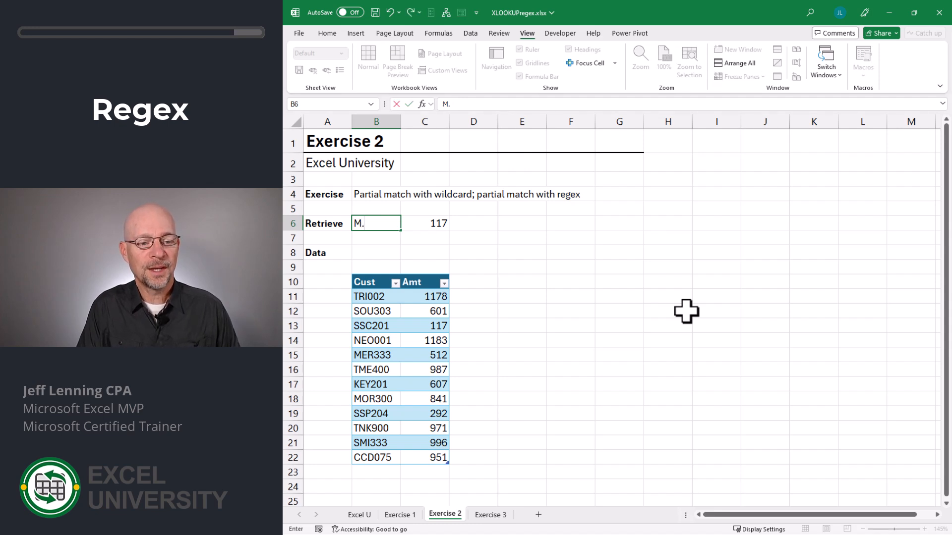
text(+)
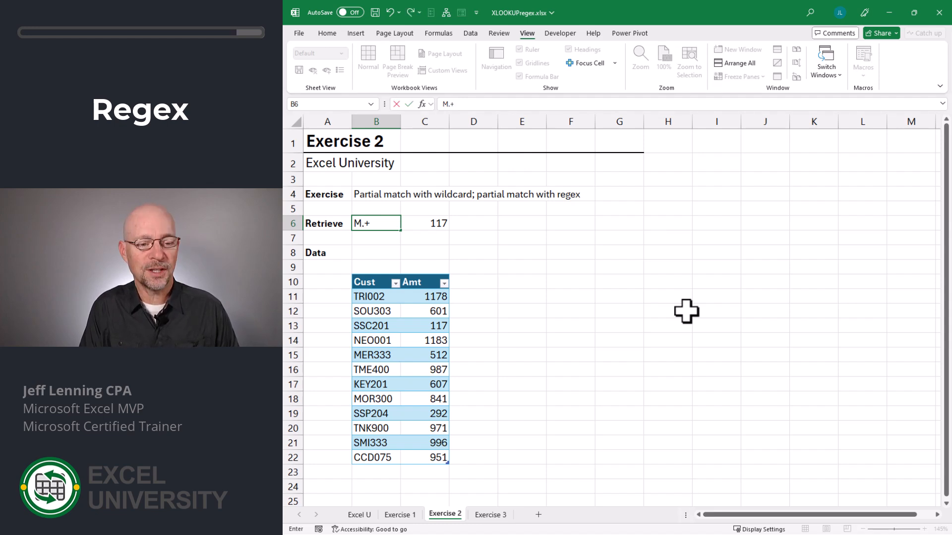
text(30)
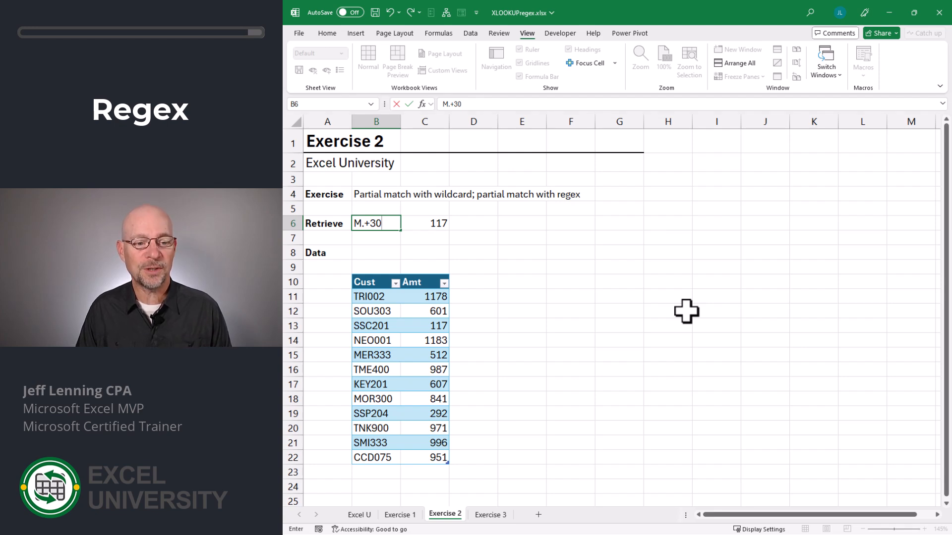
key(Return)
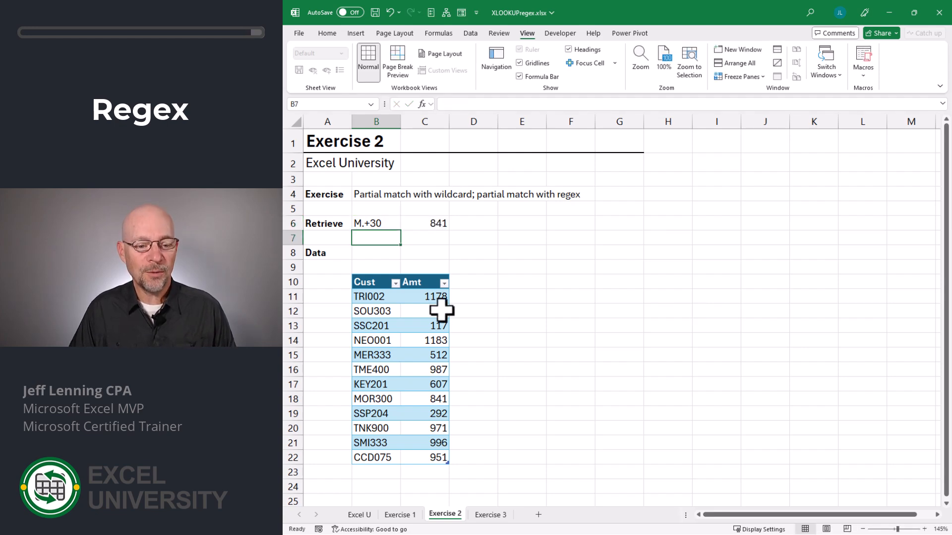
click(394, 398)
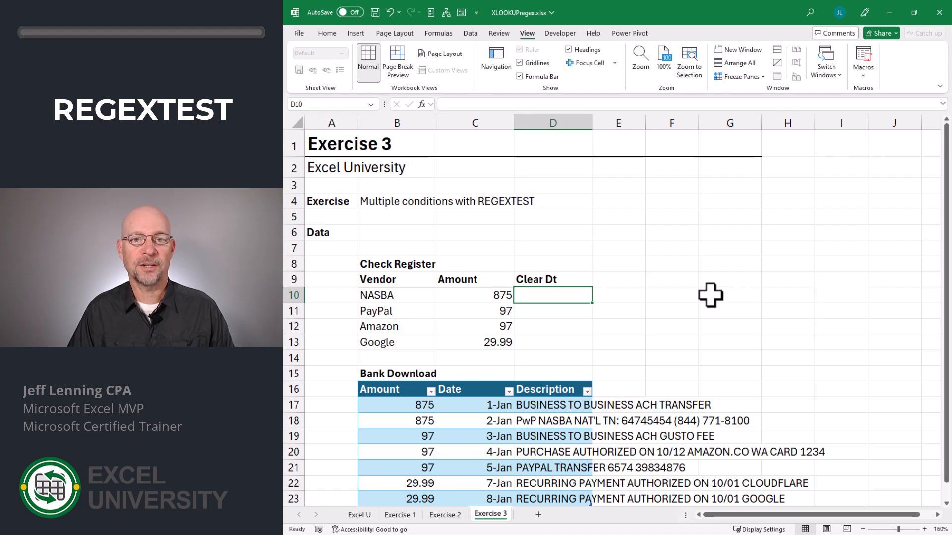
Examine the check register's vendors and amounts alongside the Bank Download rows on the Exercise 3 sheet
drag(395, 295, 484, 327)
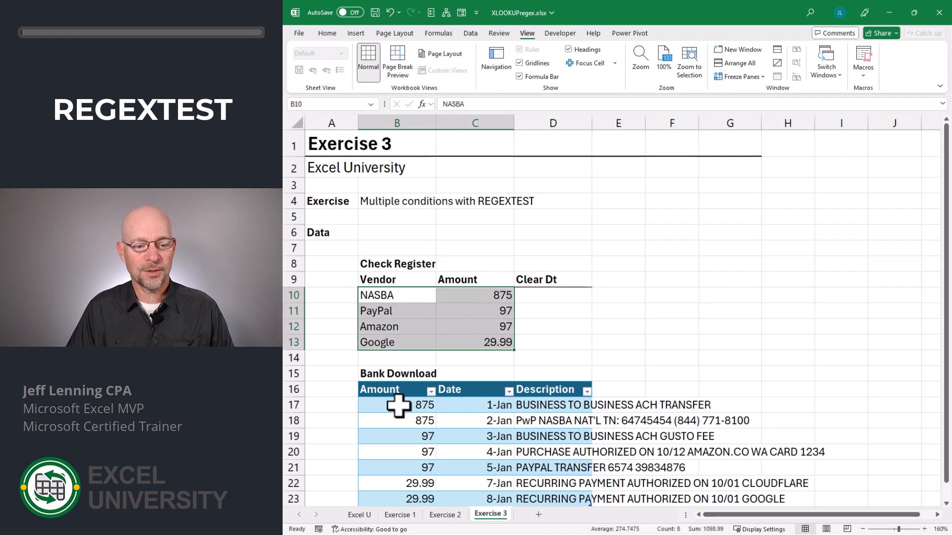
drag(400, 405, 517, 460)
click(540, 293)
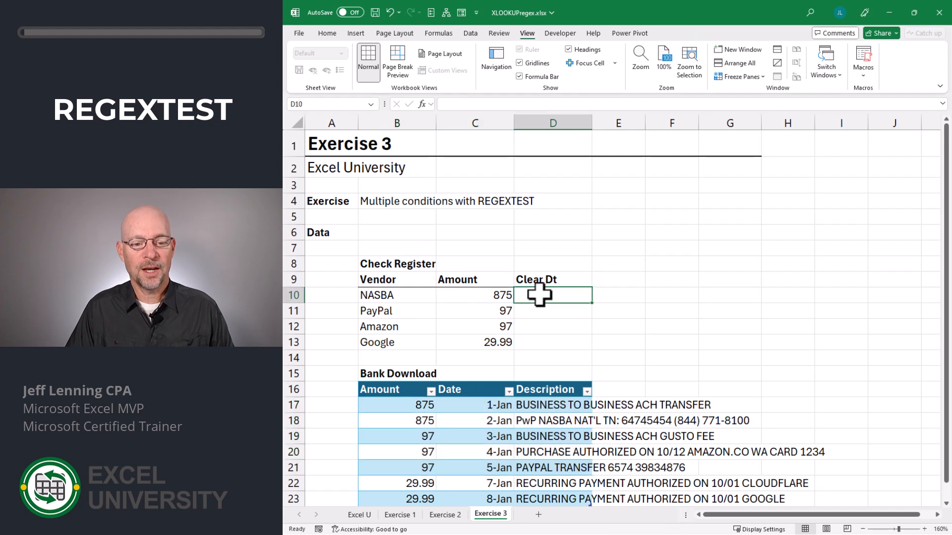
drag(395, 296, 493, 342)
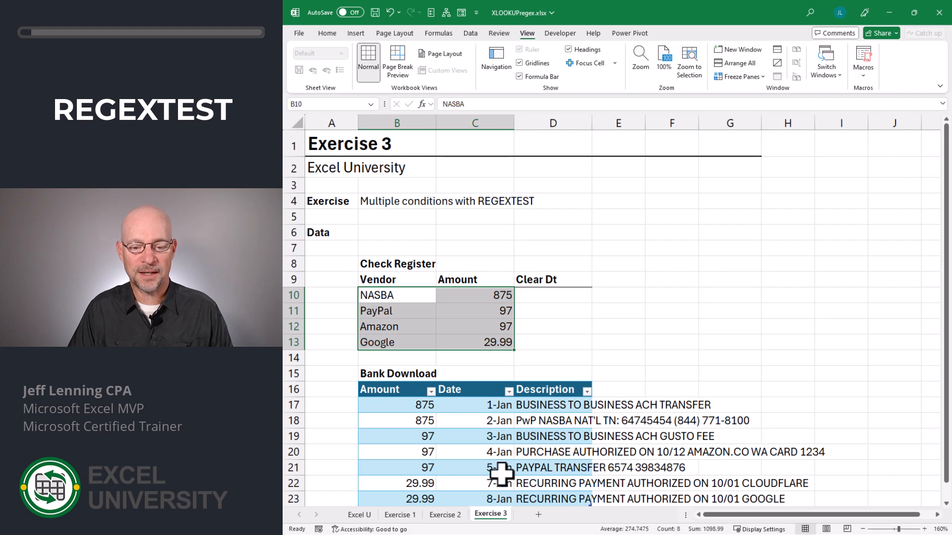
Enter an XLOOKUP formula in D10 that looks up C10 in Table3[Amount] and returns Table3[Date]
click(575, 296)
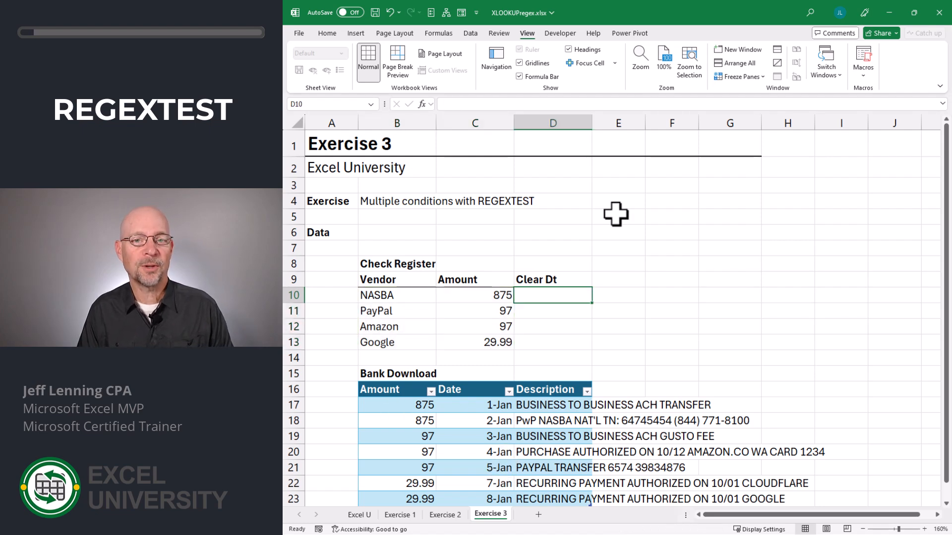
text(=xl)
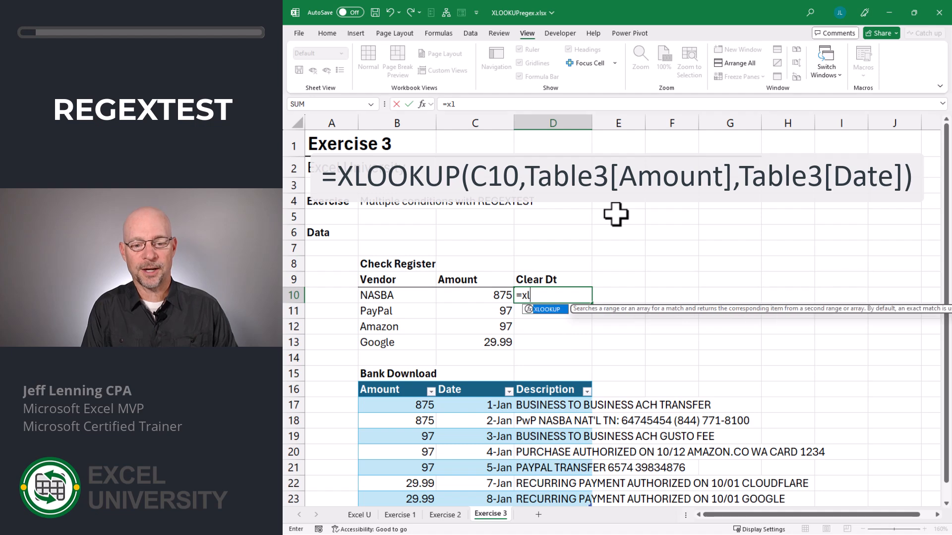
key(Tab)
click(495, 293)
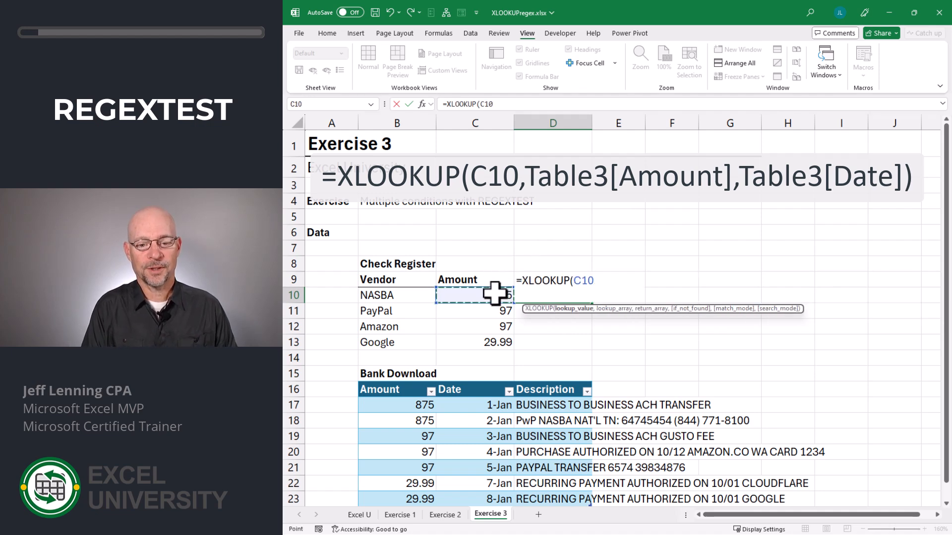
text(,)
click(413, 374)
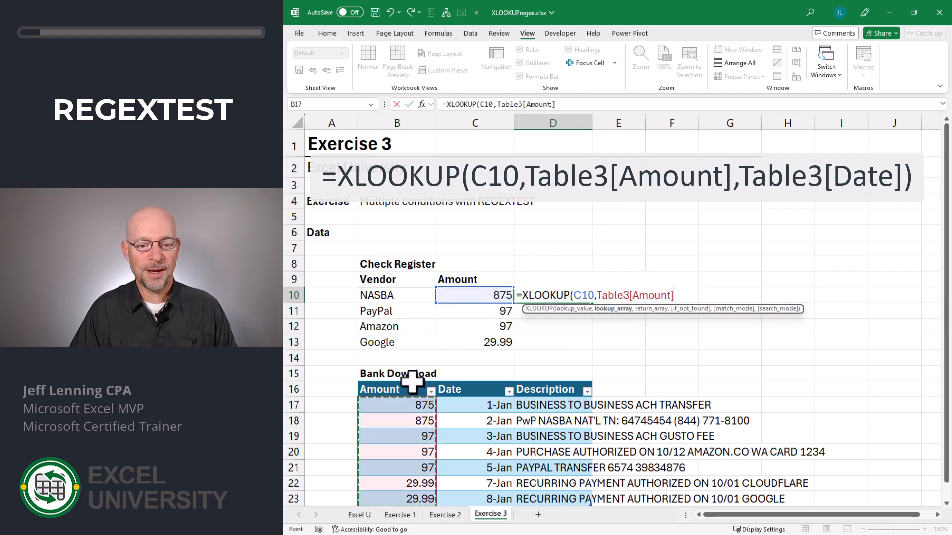
text(,)
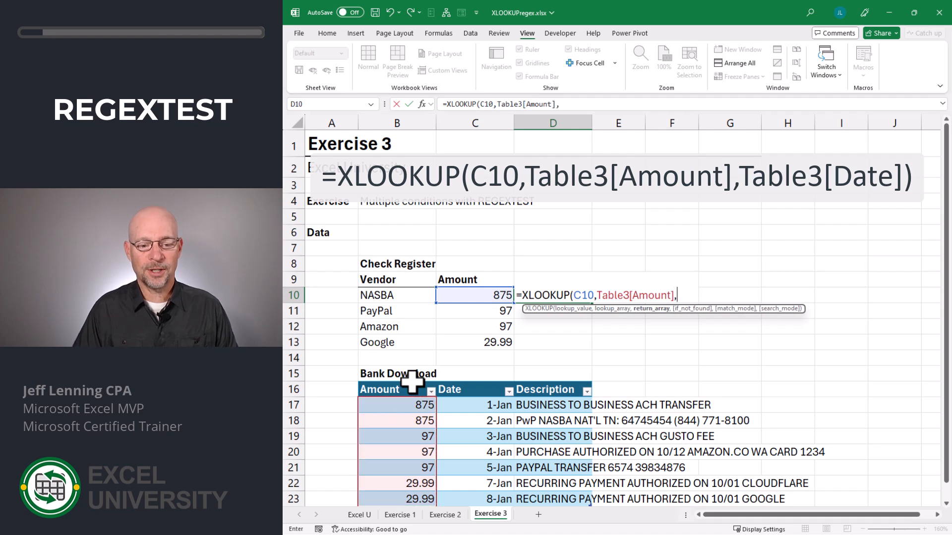
click(452, 383)
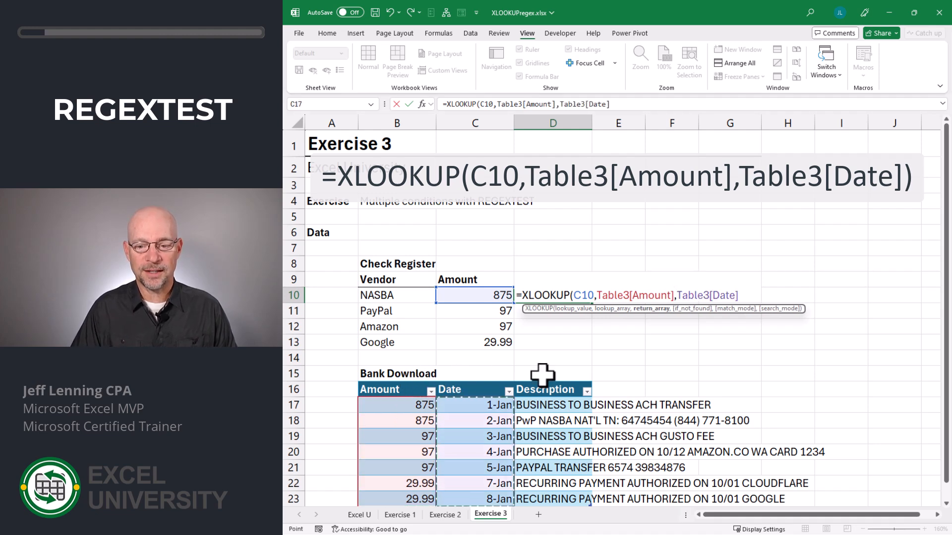
text())
key(Return)
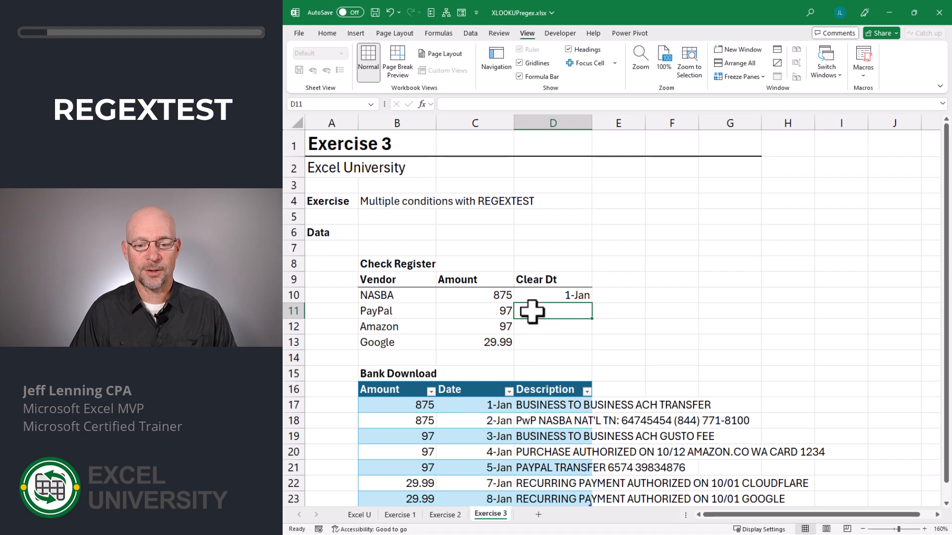
Compare the NASBA vendor and amount in row 10 with the amounts, dates and descriptions in bank rows 17 and 18
click(551, 297)
click(487, 296)
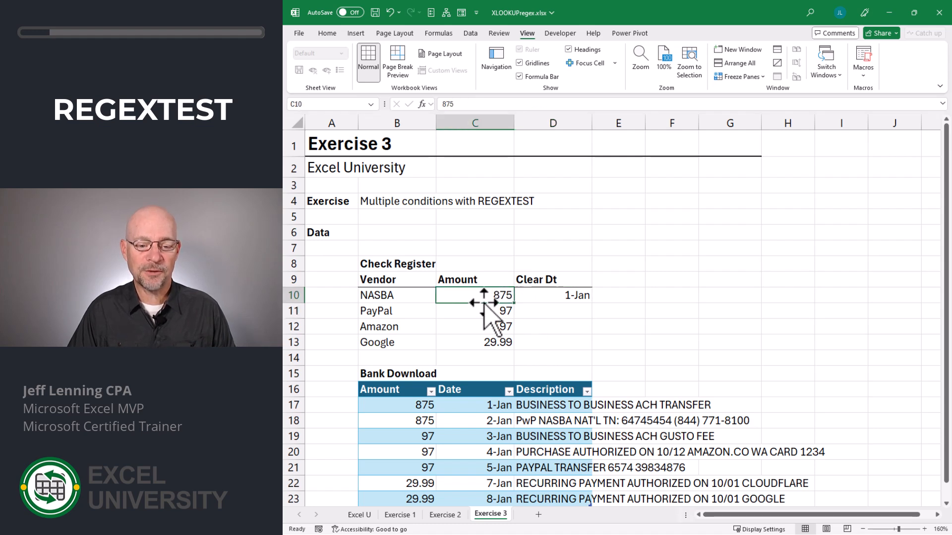
drag(413, 404, 411, 420)
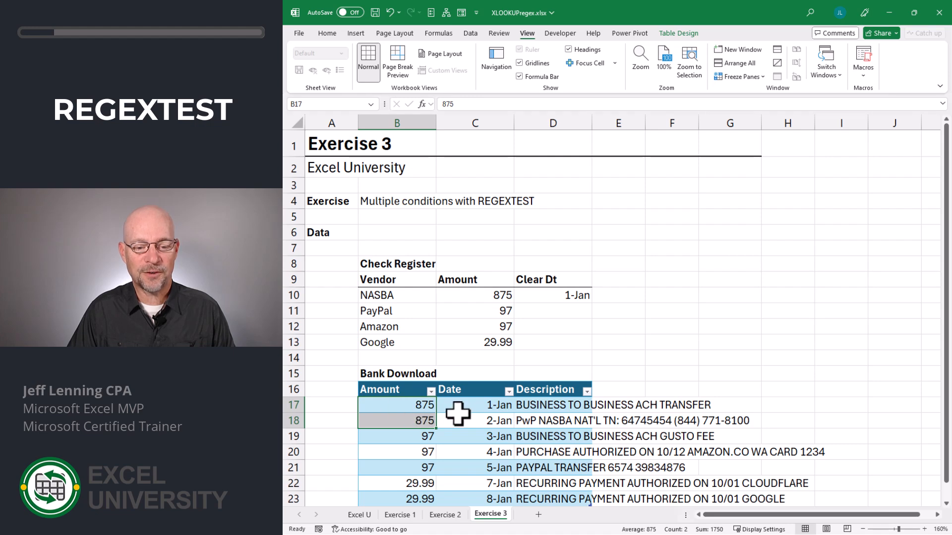
click(472, 404)
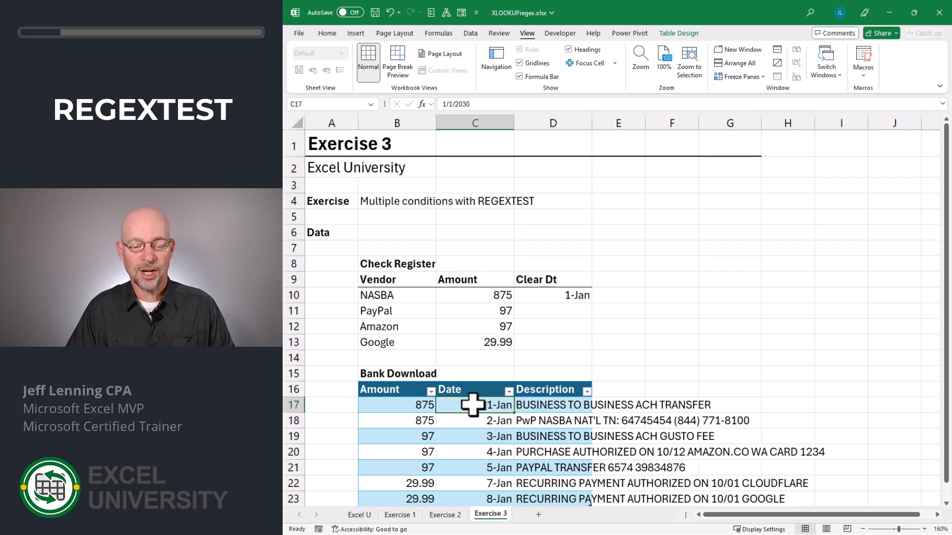
click(502, 299)
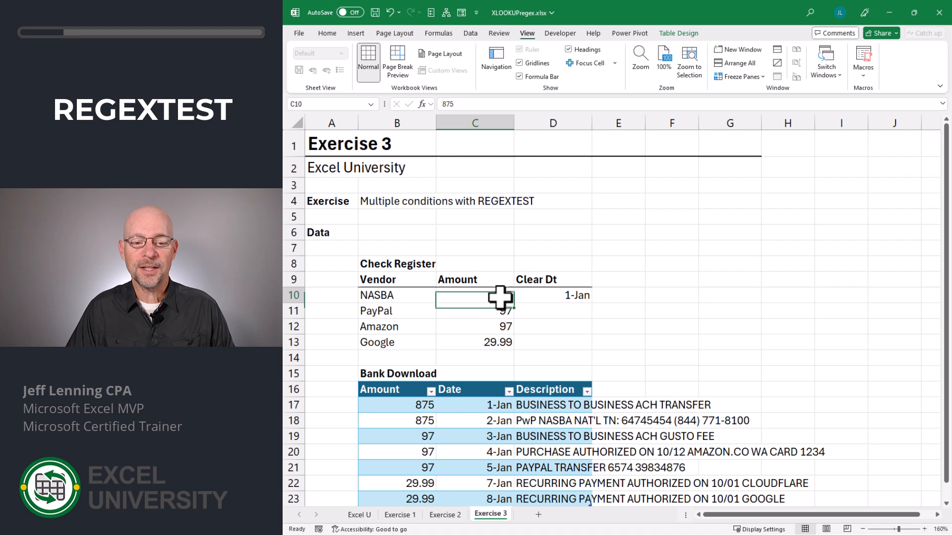
click(407, 294)
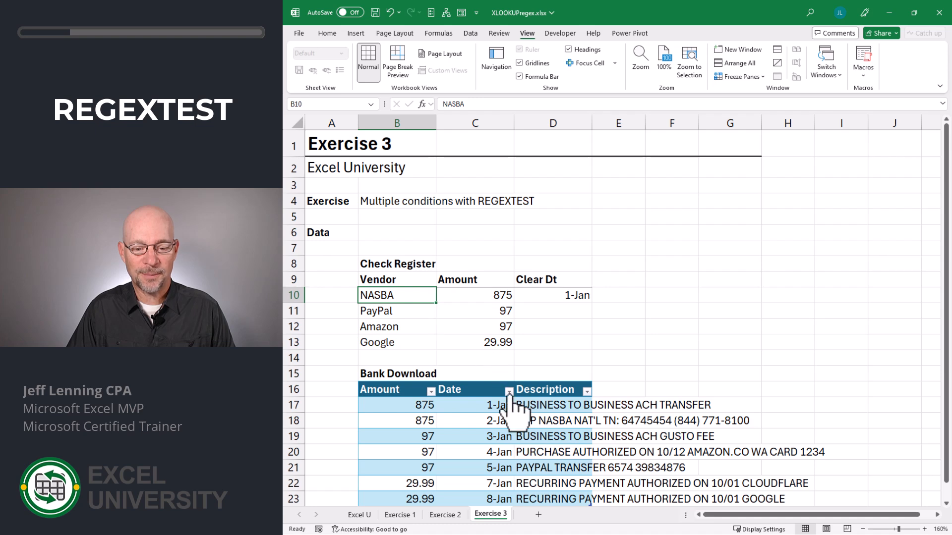
click(539, 418)
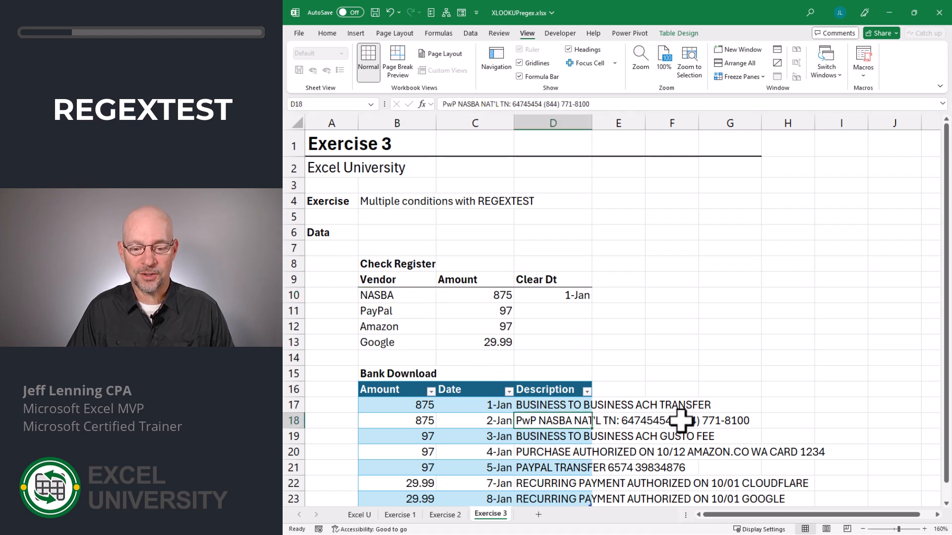
drag(419, 420, 644, 421)
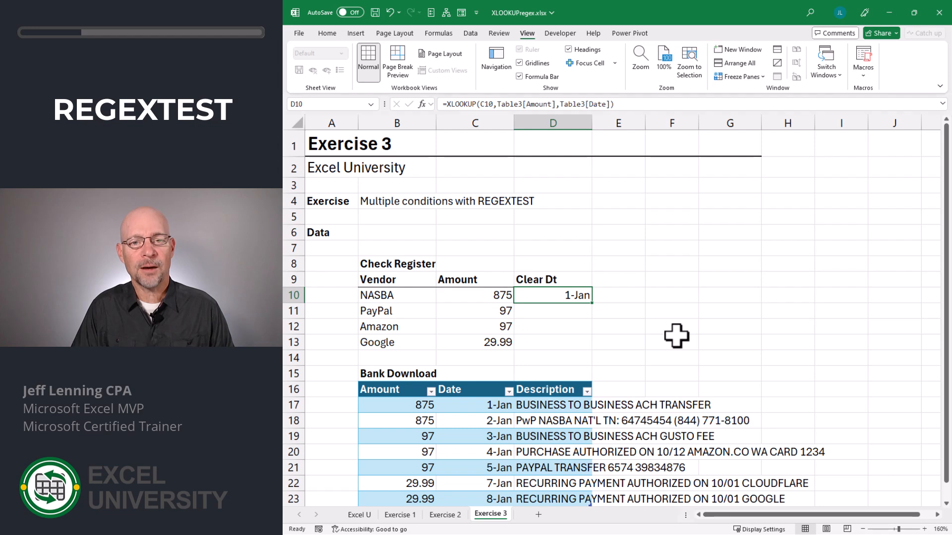
Begin an XLOOKUP formula in D10 with lookup value 1 and C10=Table3[Amount] as the first lookup-array condition
text(=xlo)
key(Tab)
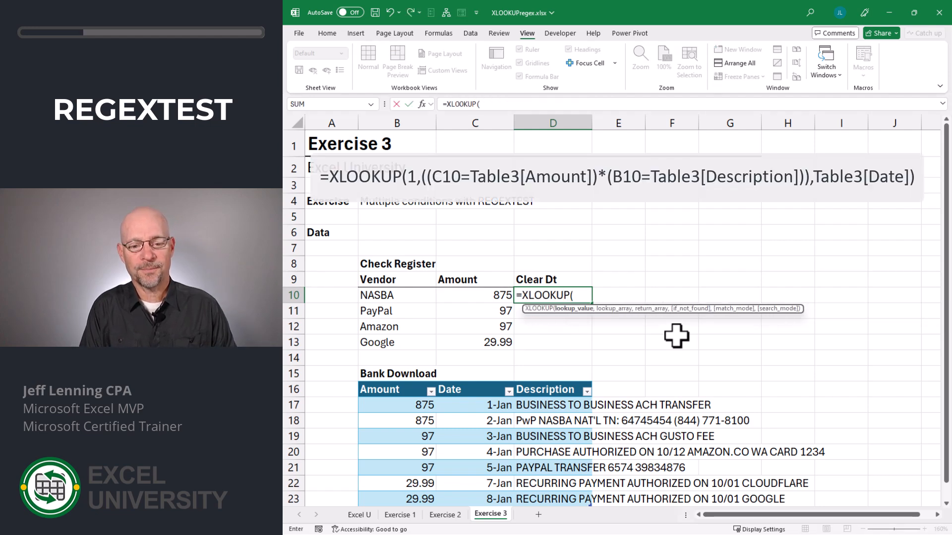
text(1)
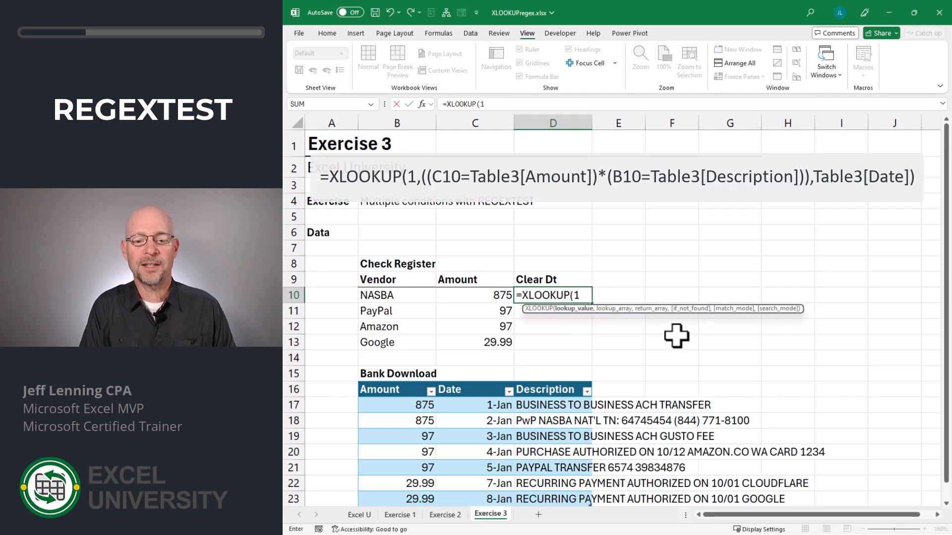
text(,)
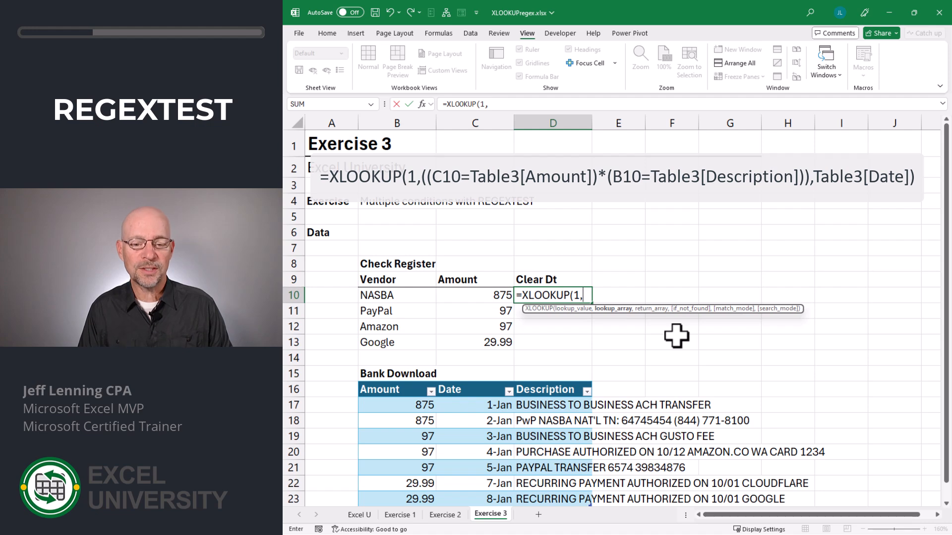
text((()
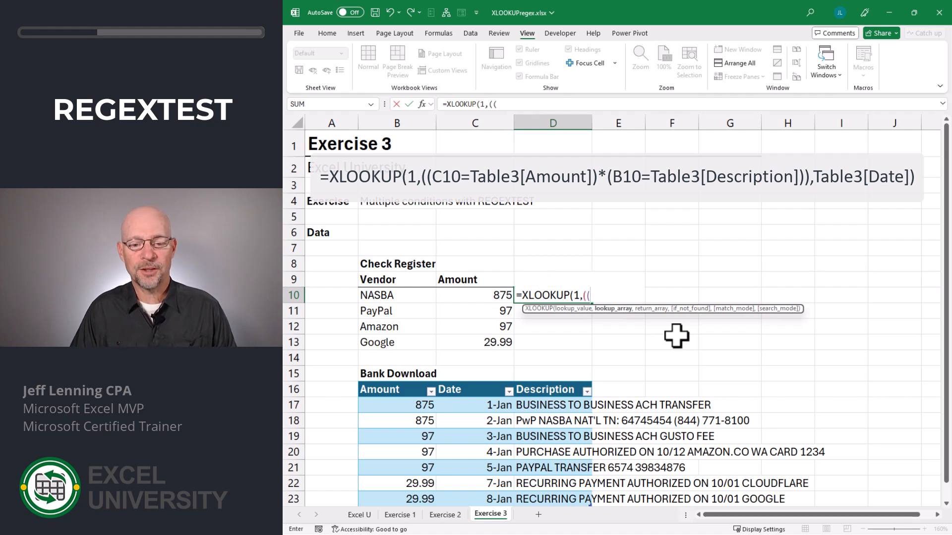
click(474, 299)
text(=)
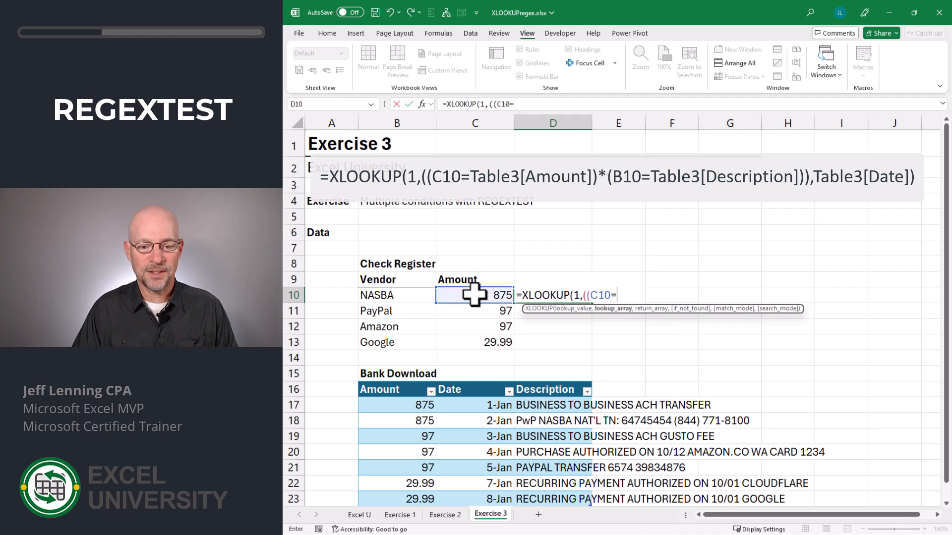
click(407, 382)
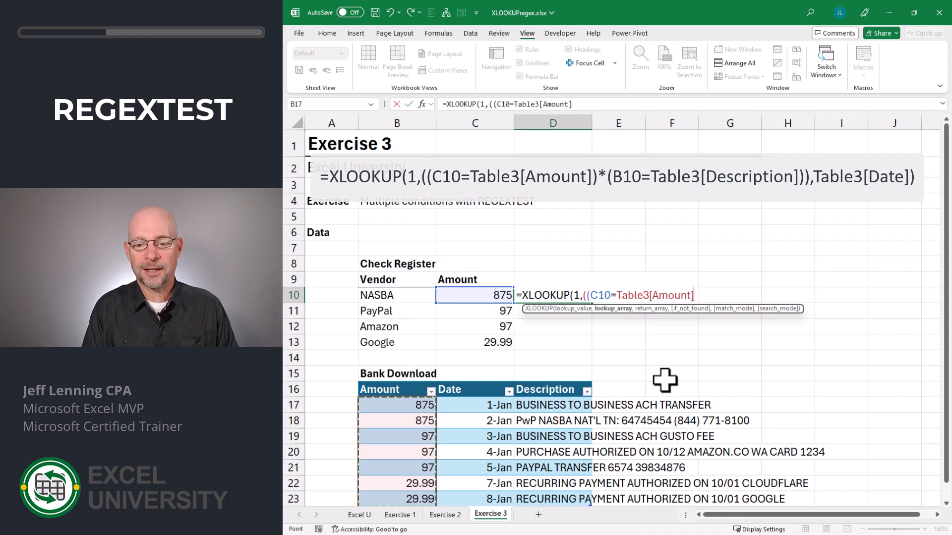
Multiply the amount condition by (B10=Table3[Description]), set Table3[Date] as the return array, and enter the D10 formula
text()*()
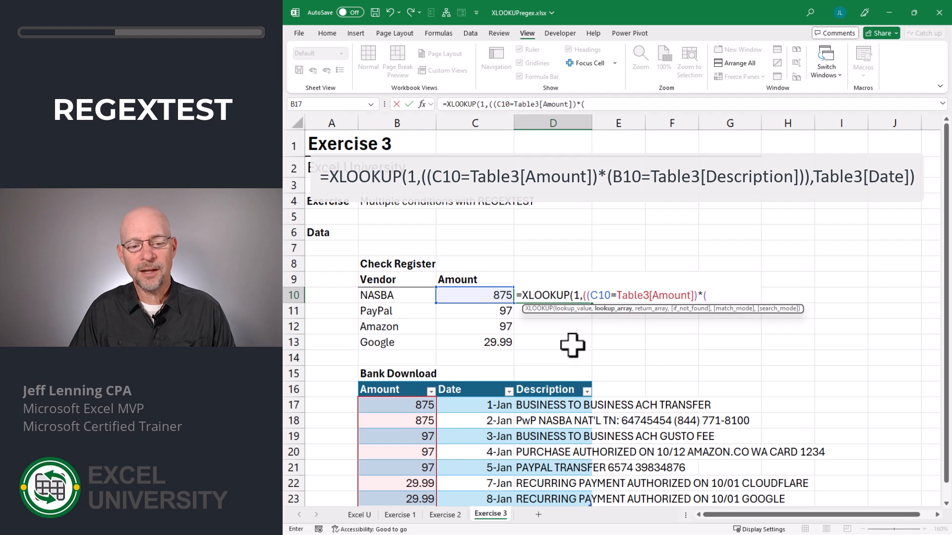
click(377, 295)
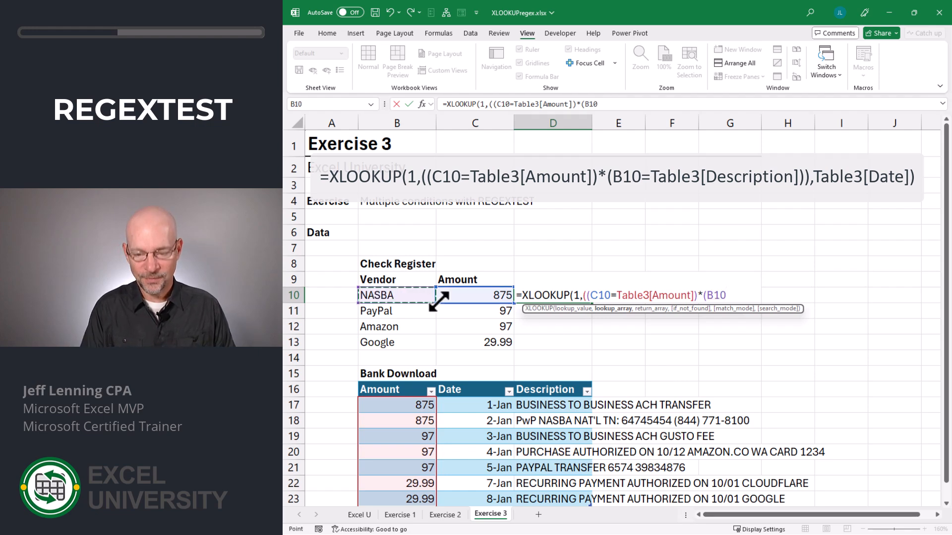
text(=)
click(554, 377)
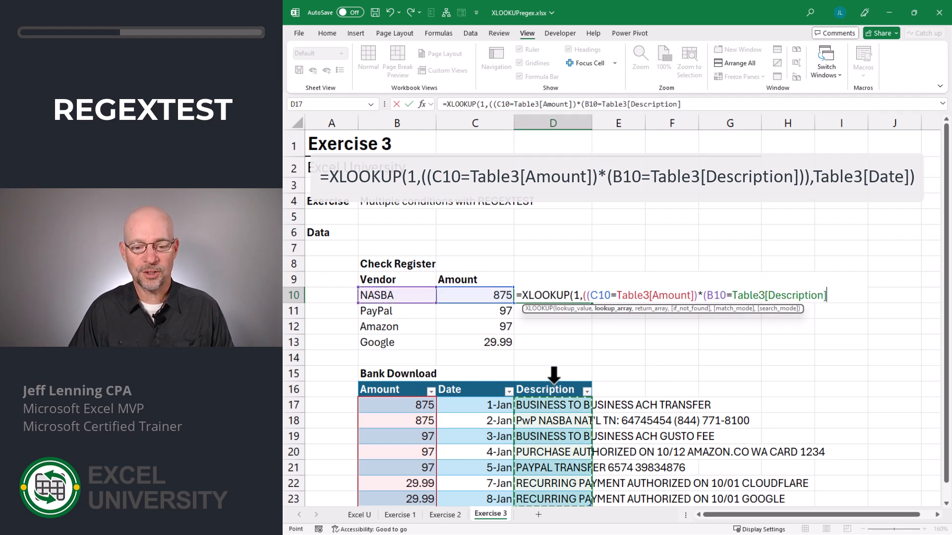
text()))
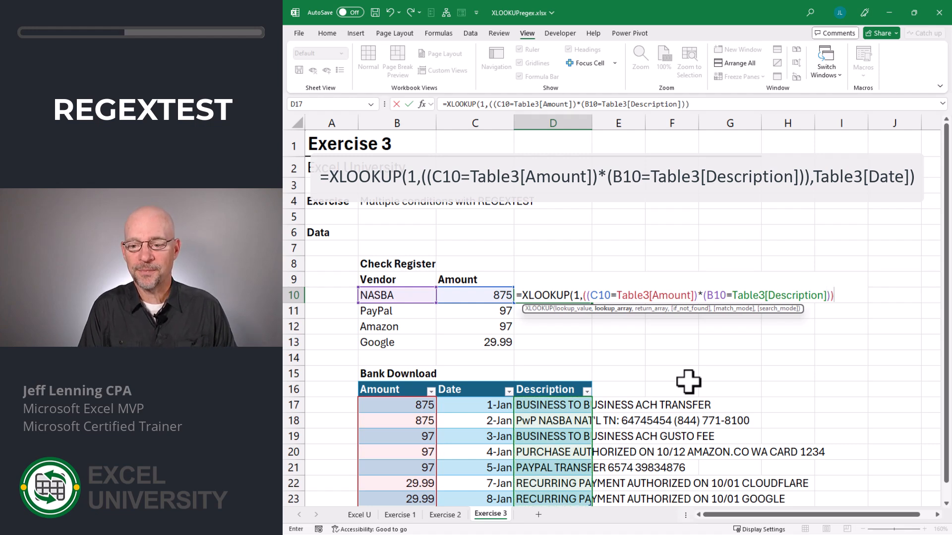
text(,)
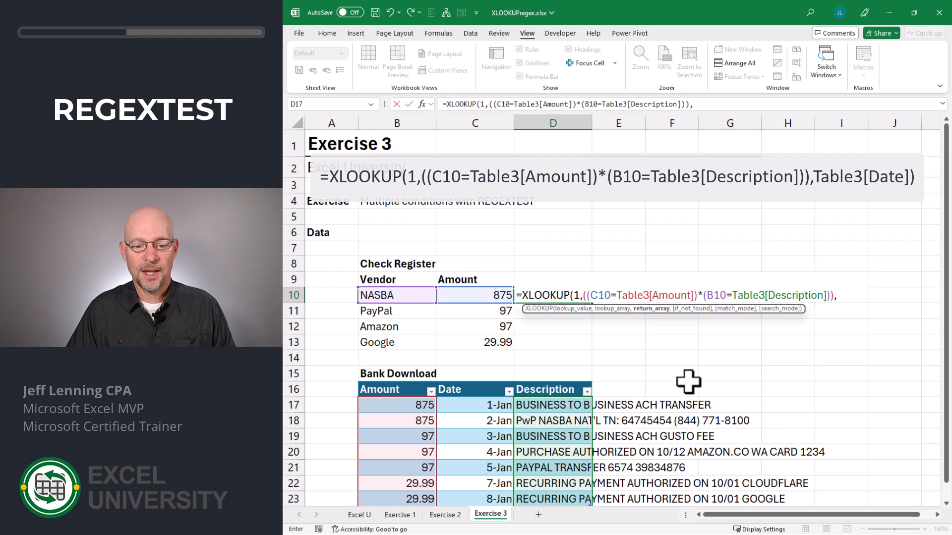
click(485, 374)
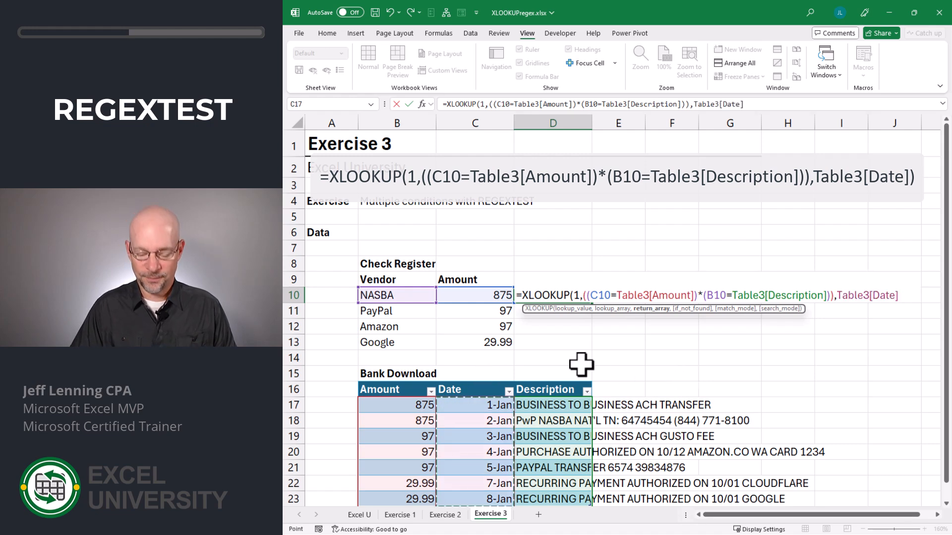
text())
key(Return)
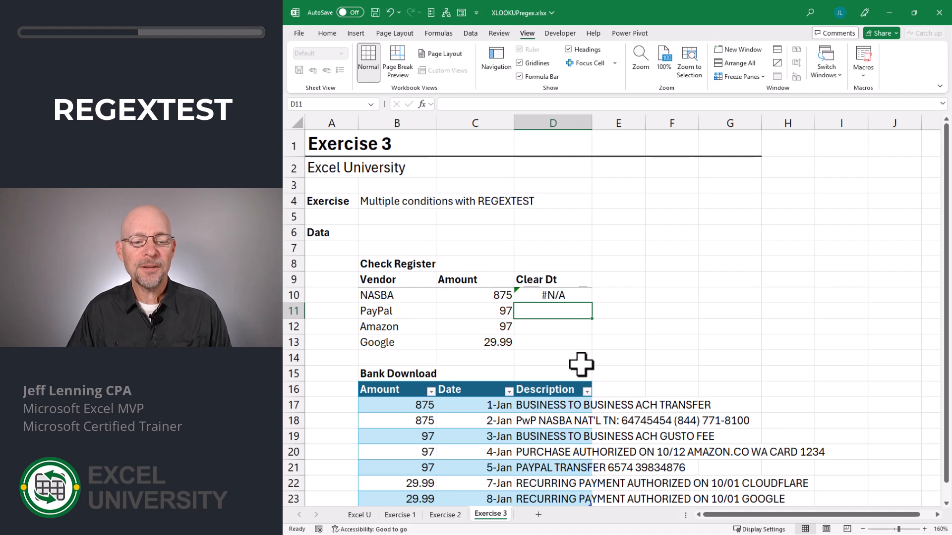
Compare the NASBA amount in C10 with B17 and the vendor name in B10 with the bank description in D18
click(469, 296)
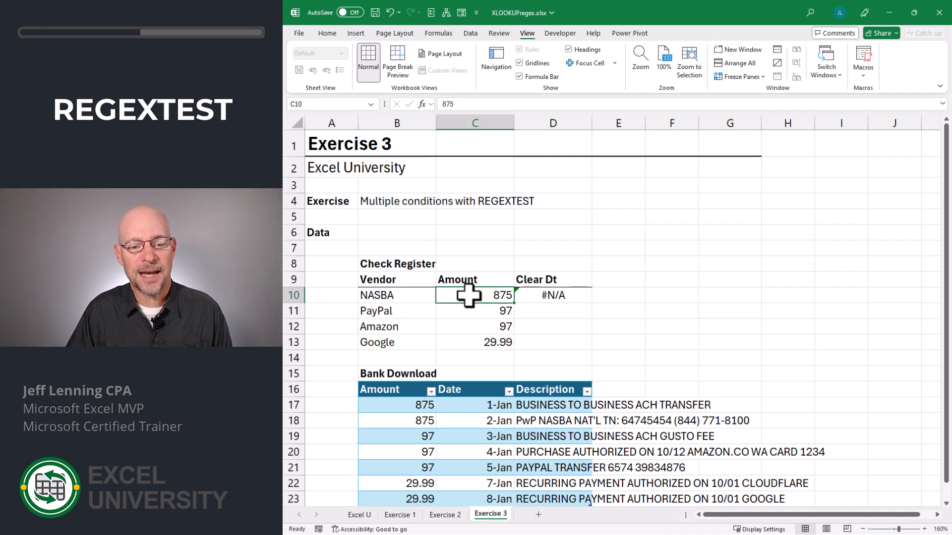
click(420, 405)
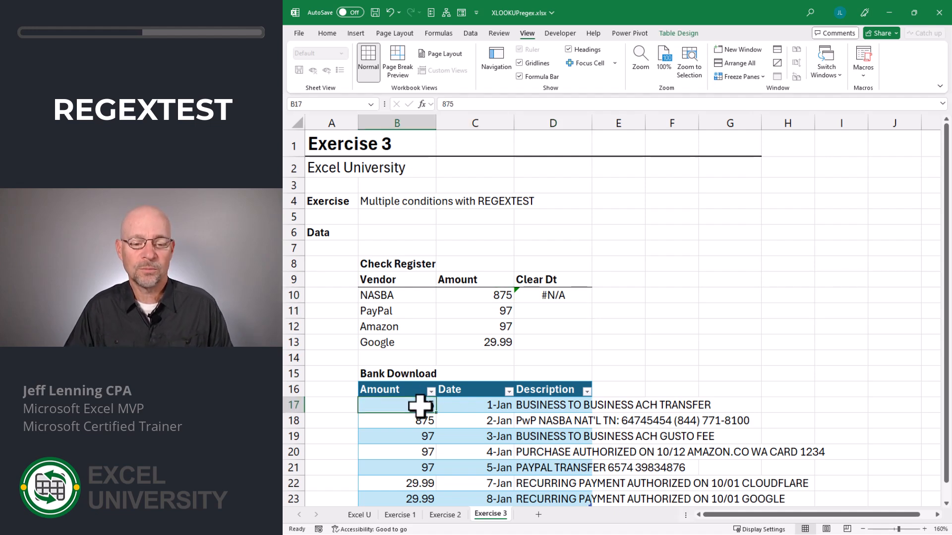
click(399, 293)
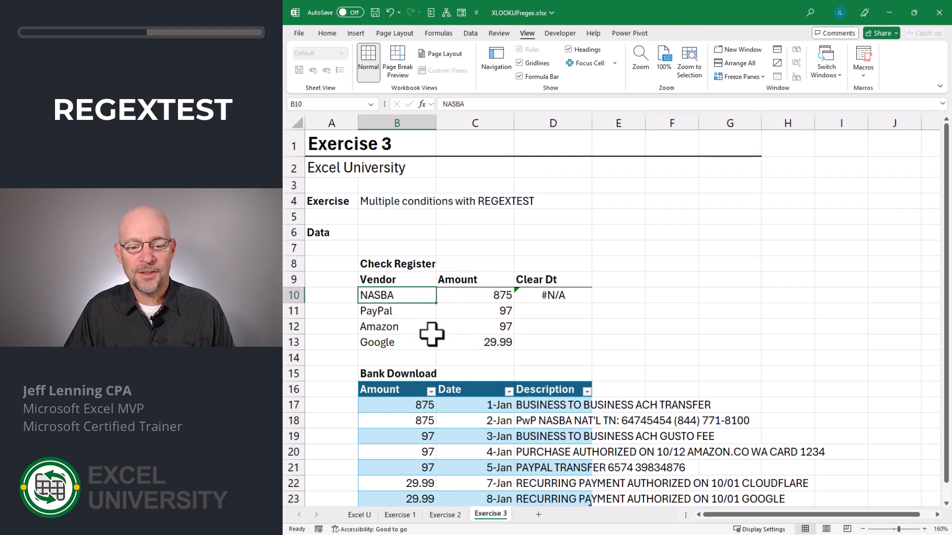
click(544, 421)
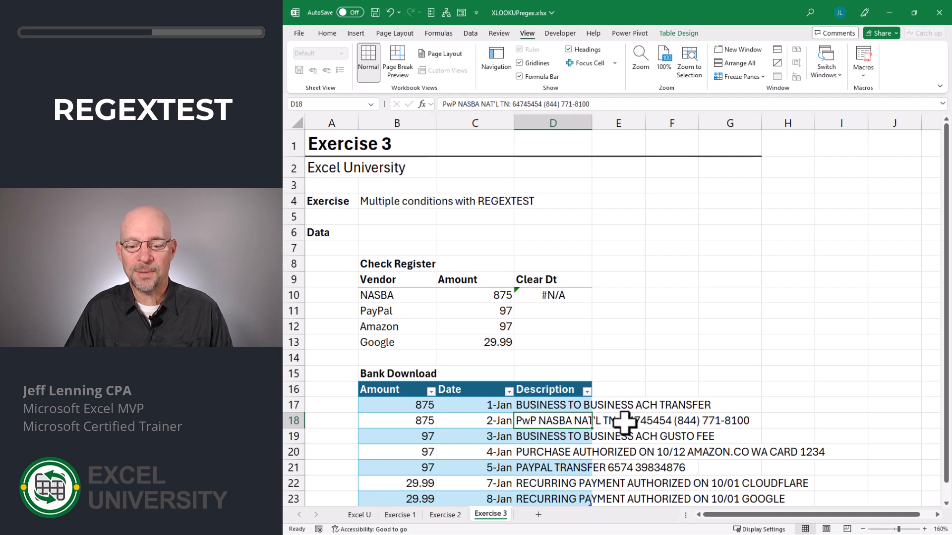
Replace the D10 formula with a new XLOOKUP using lookup value 1 and the condition (C10=Table3[Amount])
click(569, 294)
text(=xl)
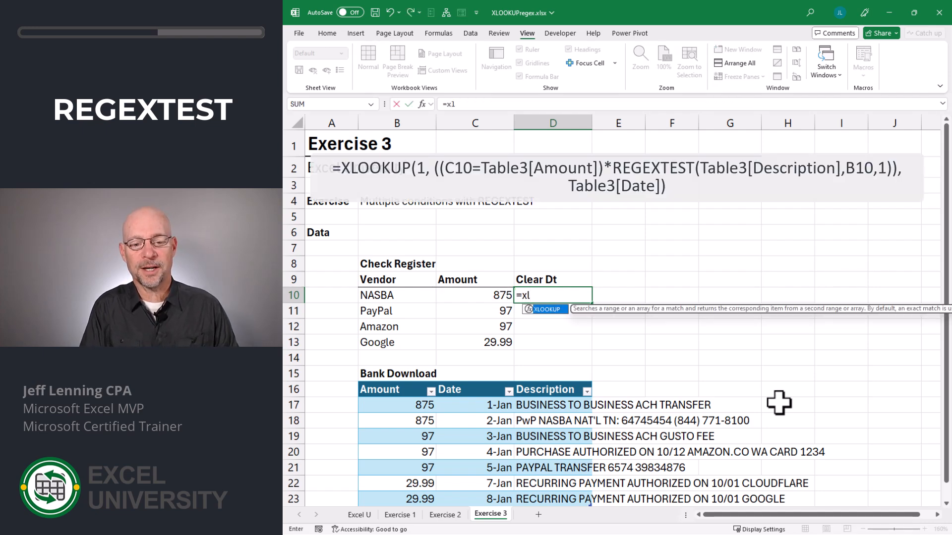
key(Tab)
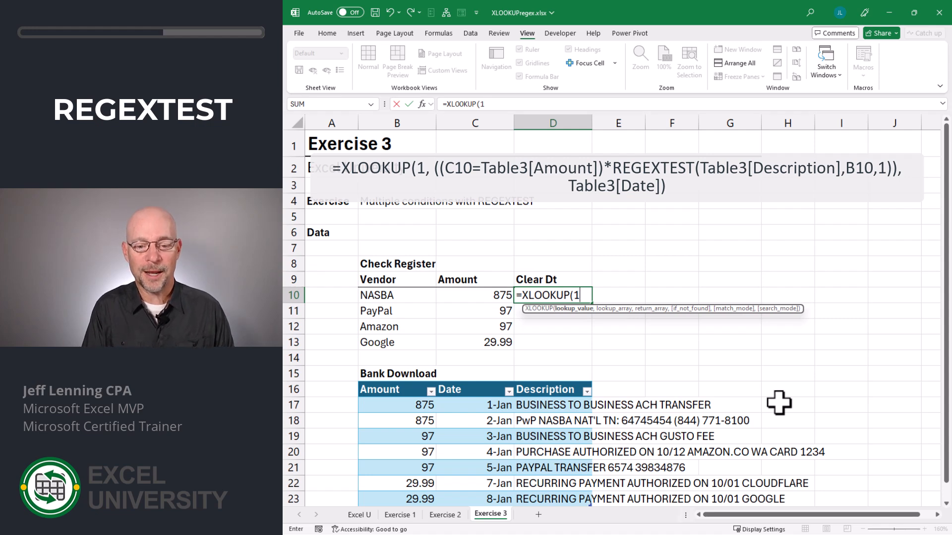
text(,(()
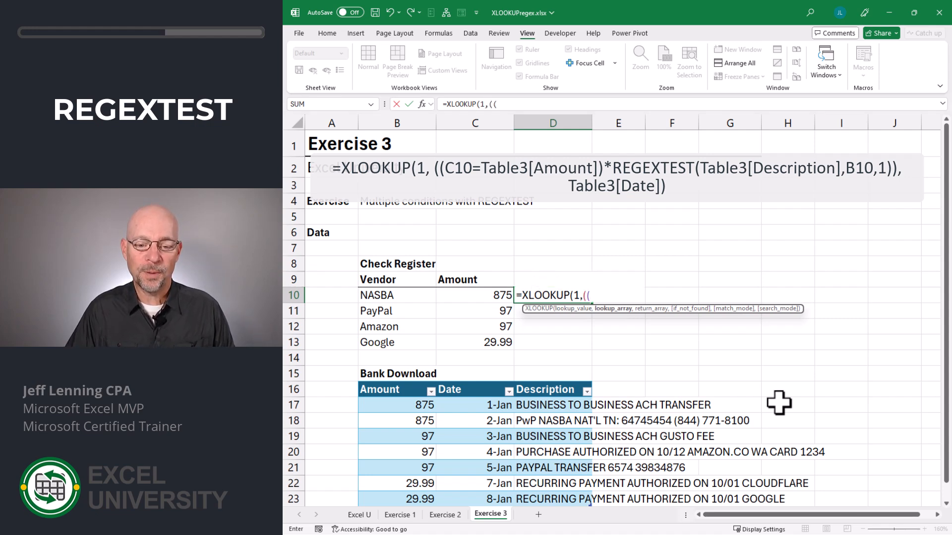
key(Left)
text(=)
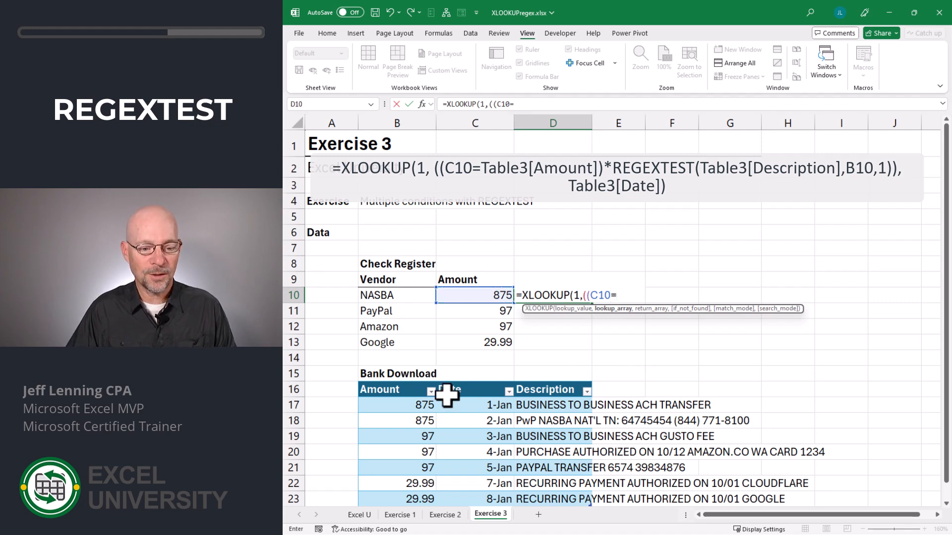
click(411, 382)
text())
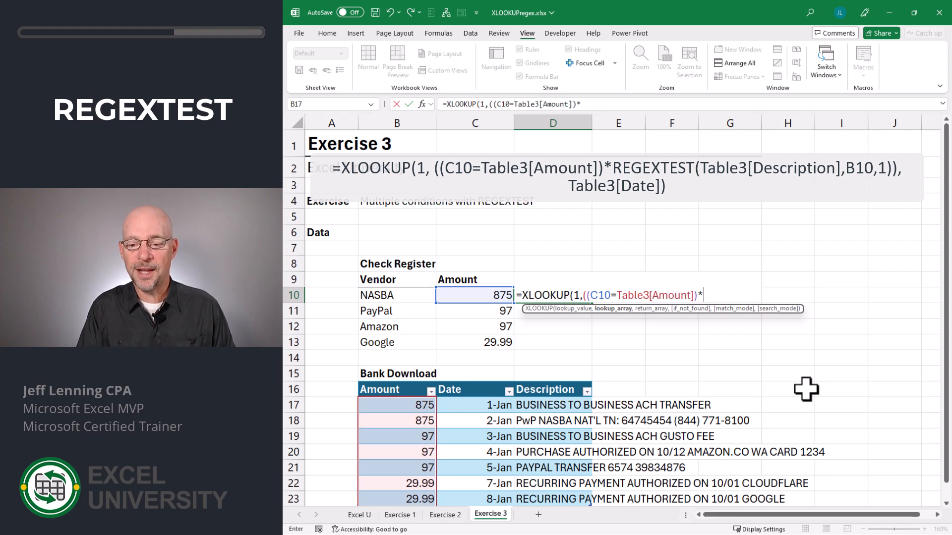
Multiply the amount condition by REGEXTEST(Table3[Description],B10,1), using the case-insensitive match option
text(*regext)
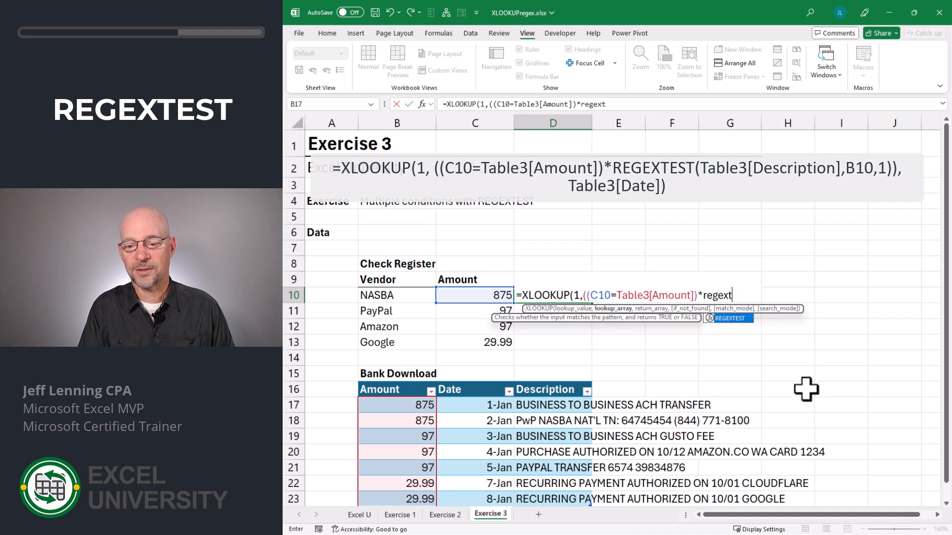
key(Tab)
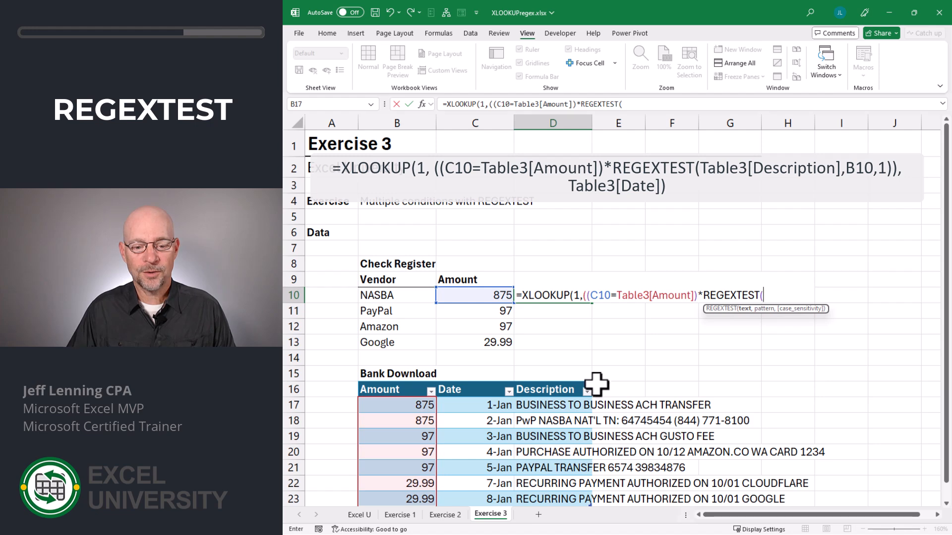
click(536, 380)
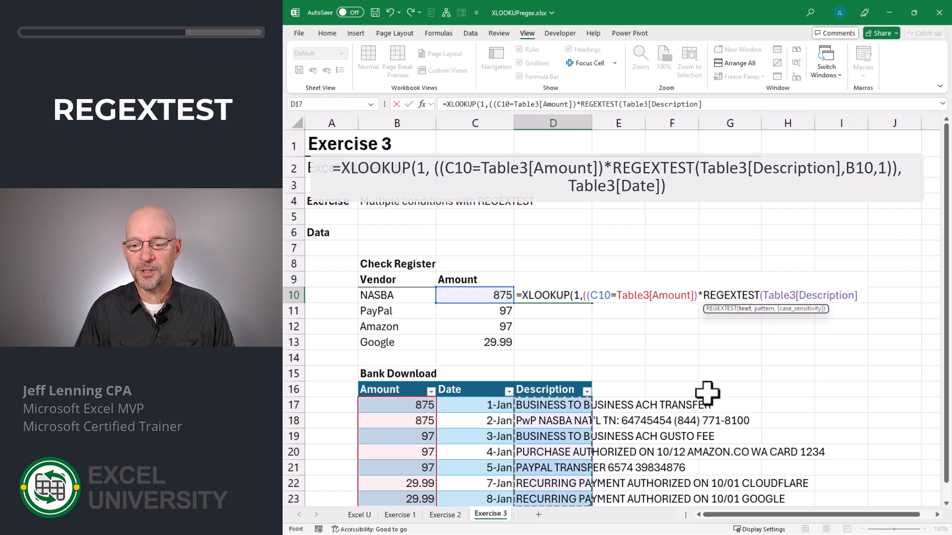
text(,)
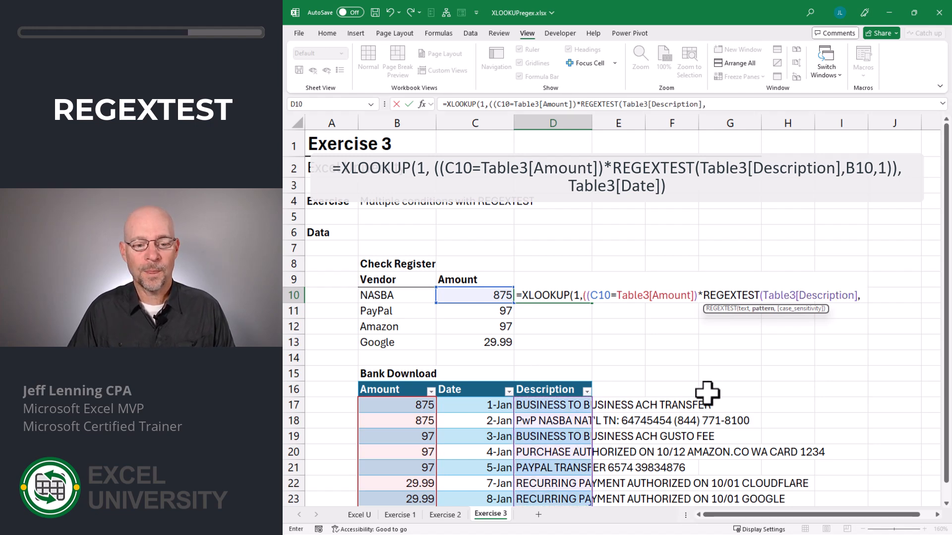
click(387, 296)
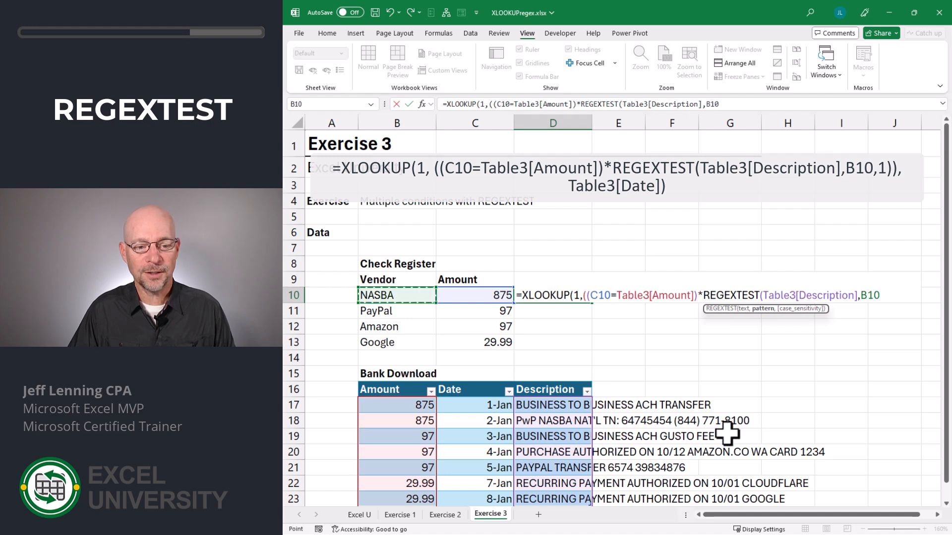
text(,)
key(Down)
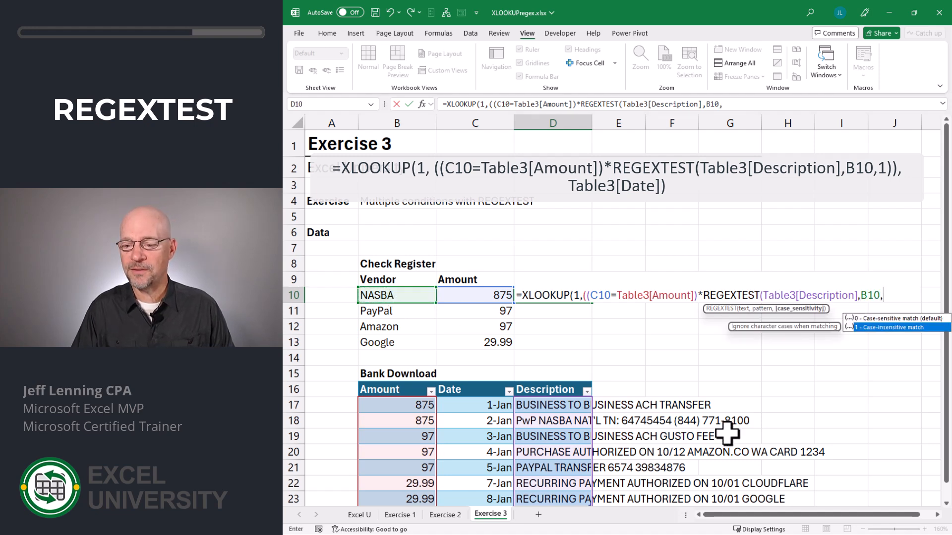
key(Tab)
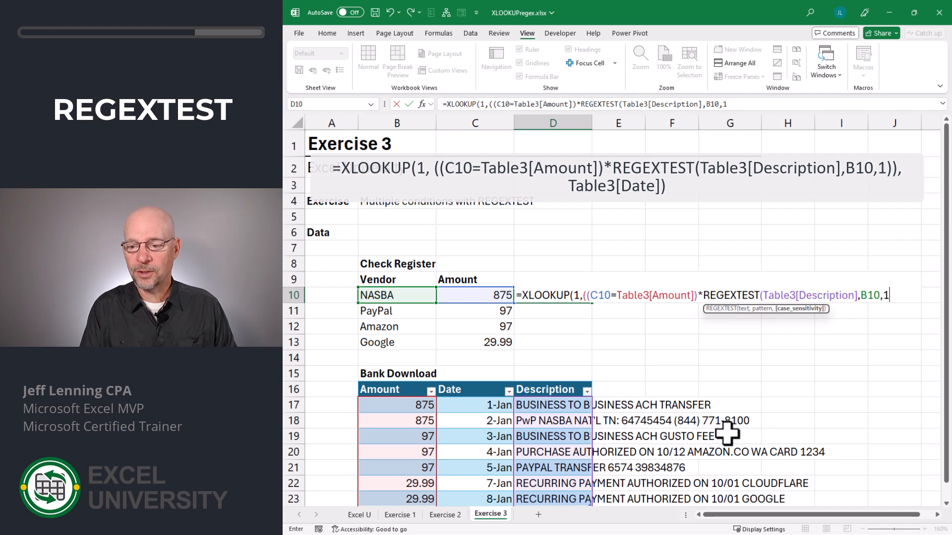
text())
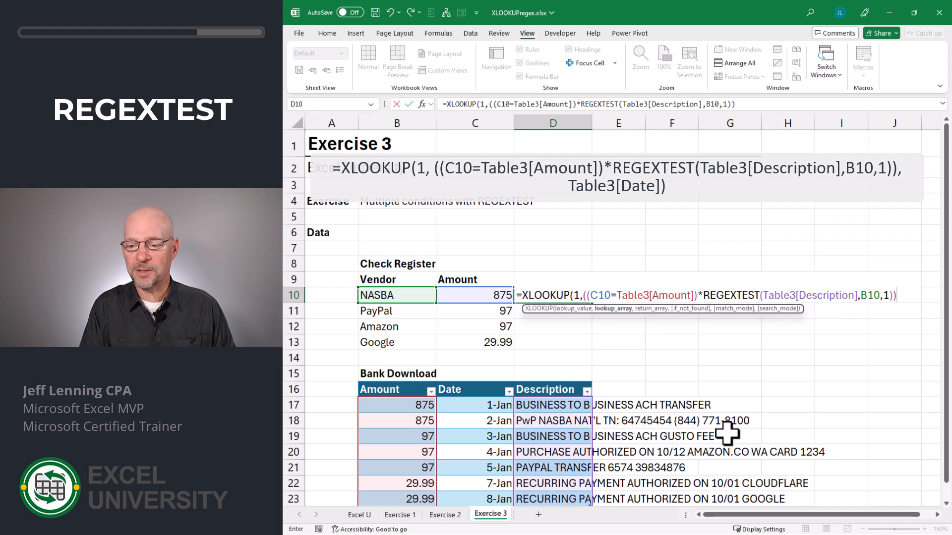
Set Table3[Date] as the XLOOKUP return array and enter the completed formula in D10
text(),)
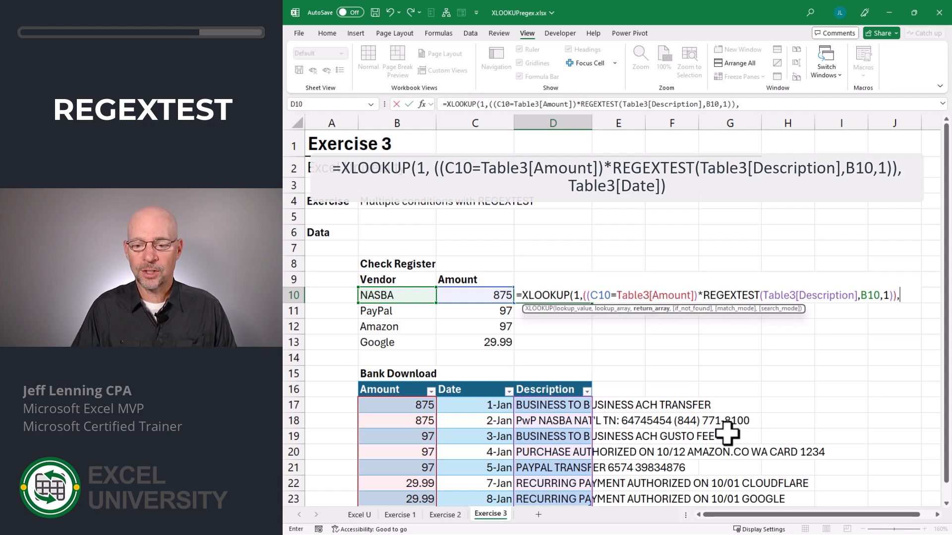
click(485, 380)
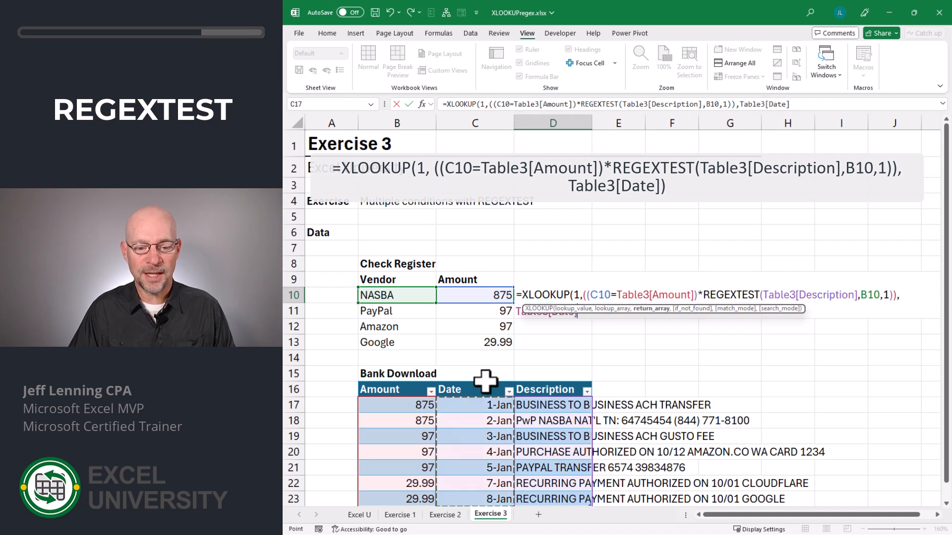
text())
key(Return)
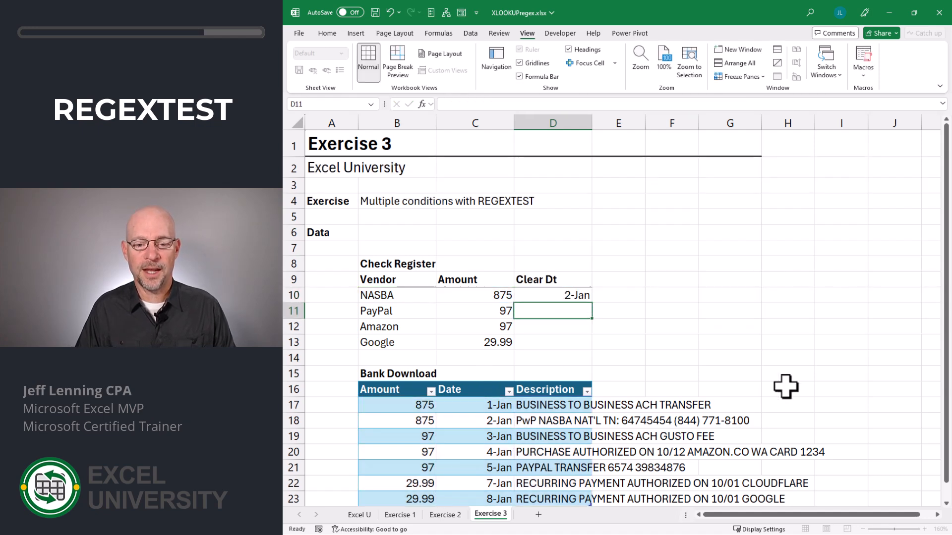
Check the NASBA amount and clear date in row 10 against the amount, date and description in bank row 18
click(476, 297)
click(547, 297)
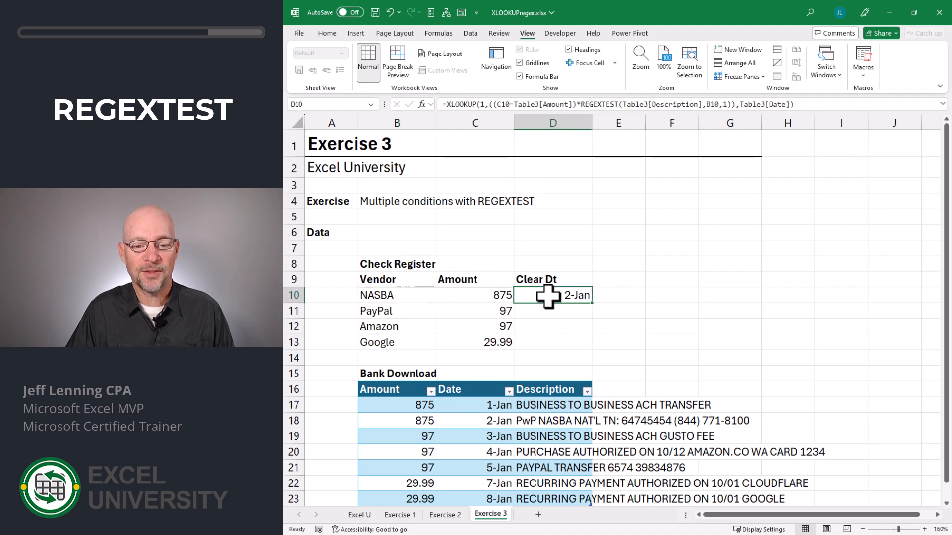
drag(415, 421, 549, 420)
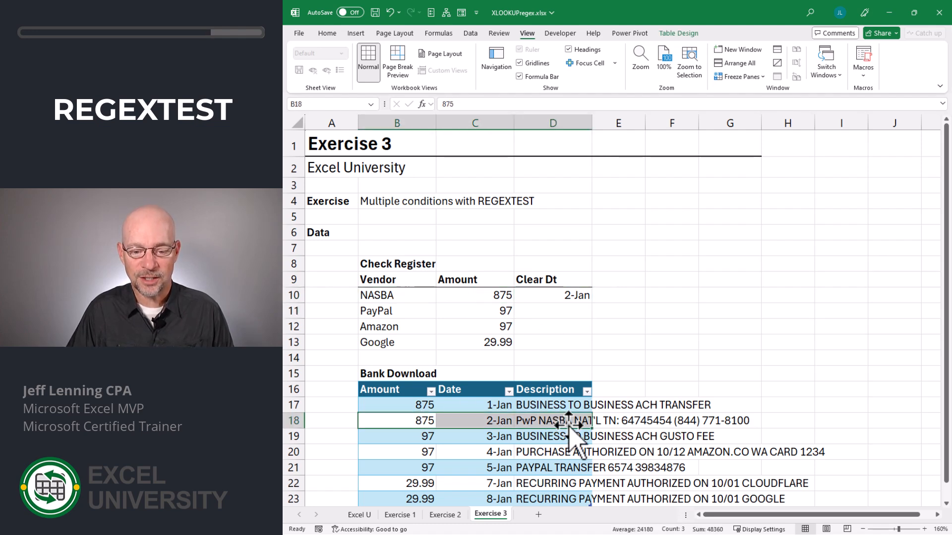
Fill the XLOOKUP formula in D10 down through D13 for the PayPal, Amazon and Google rows
click(565, 292)
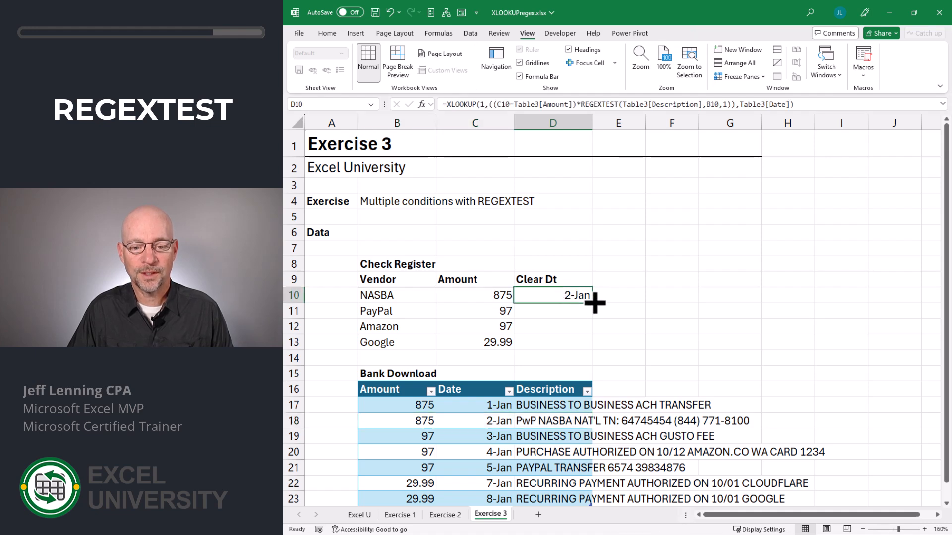
drag(592, 304, 593, 350)
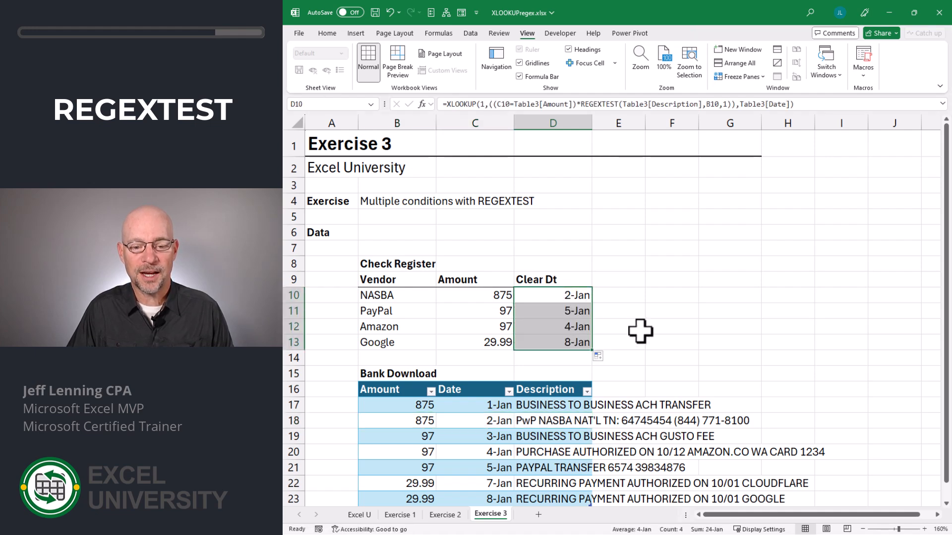
Check the PayPal amount and clear date in row 11 against the bank transactions with the same amount in rows 19 to 21
drag(480, 312, 406, 313)
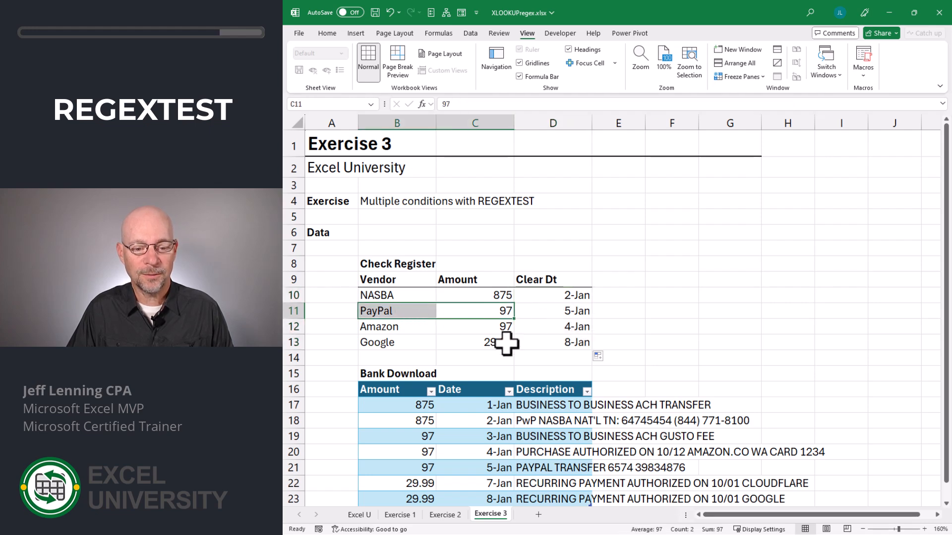
drag(425, 436, 674, 435)
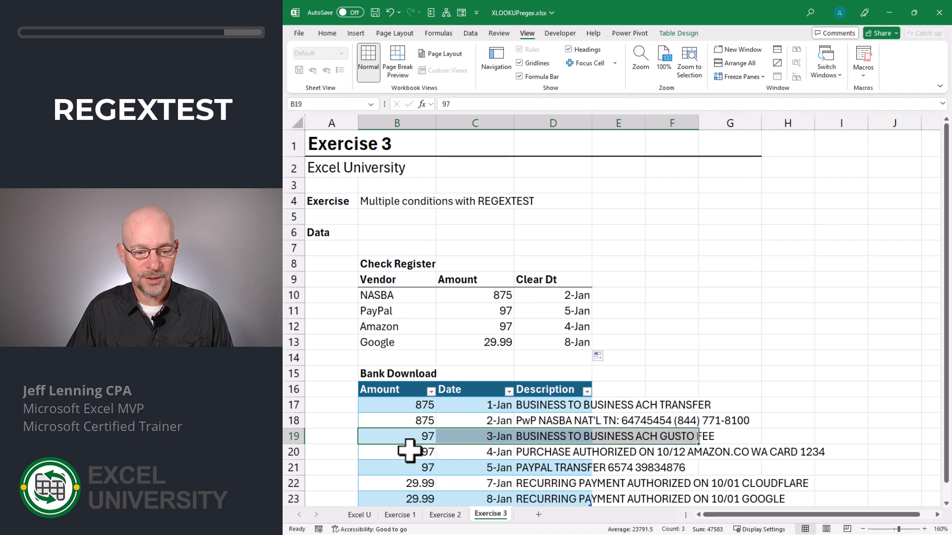
drag(415, 451, 711, 447)
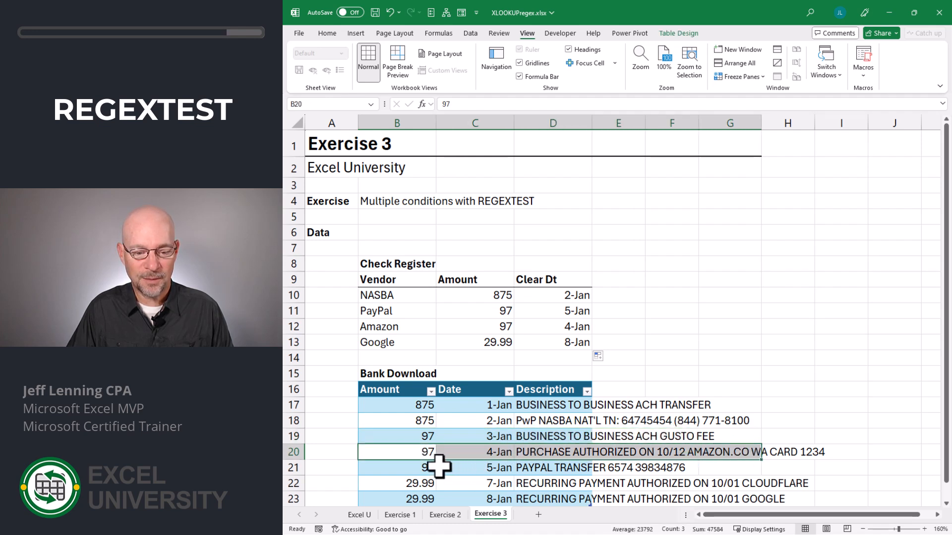
drag(442, 466, 597, 468)
drag(498, 467, 515, 477)
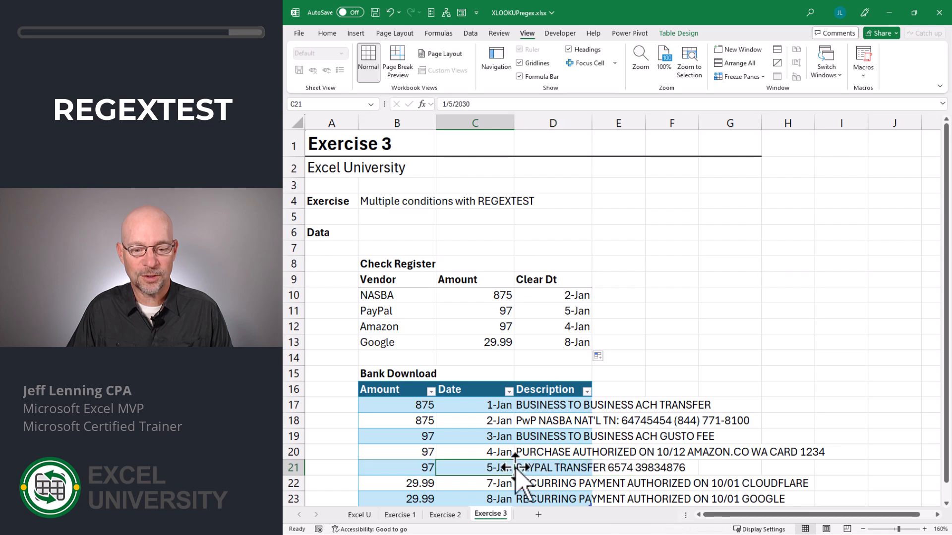
click(570, 311)
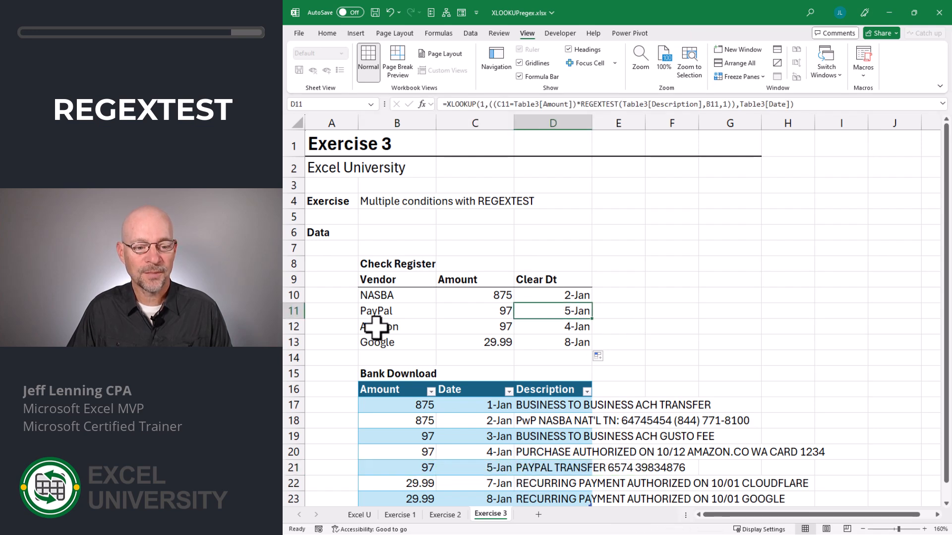
Check the Amazon clear date in row 12 against bank row 20, and review the Google amount and clear date in row 13
drag(378, 325, 457, 326)
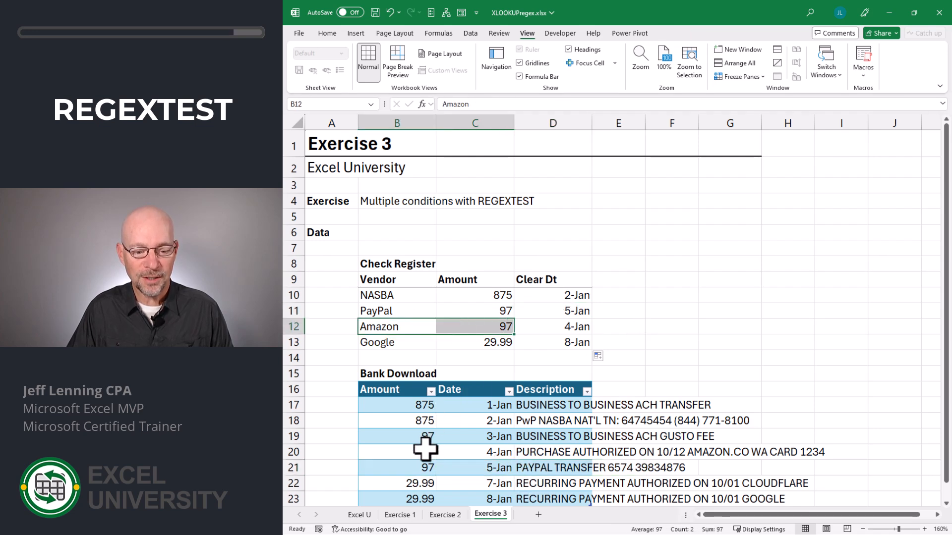
drag(424, 451, 729, 452)
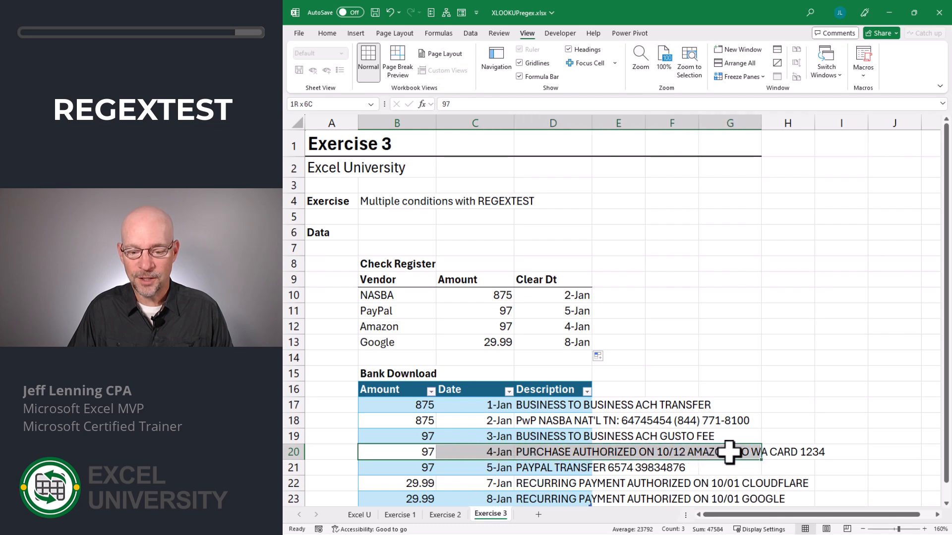
click(456, 453)
click(549, 323)
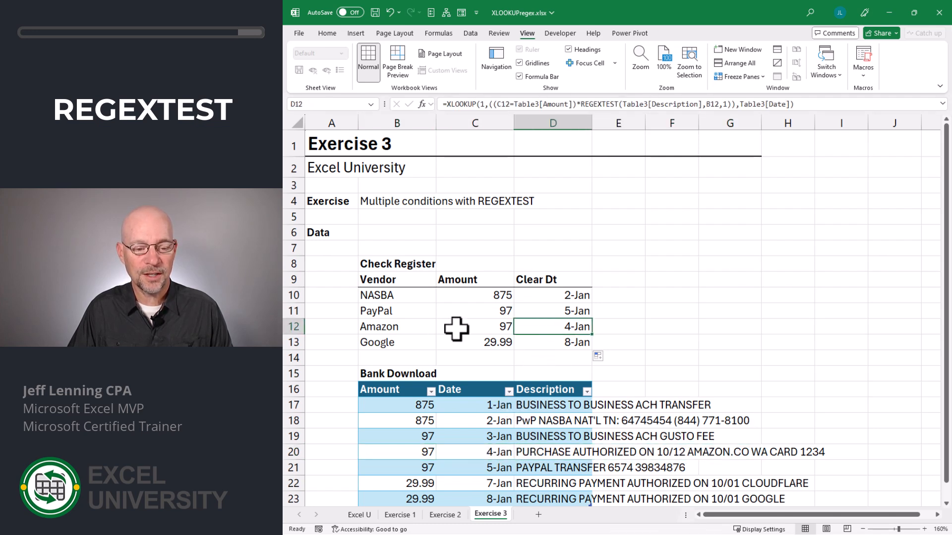
click(461, 342)
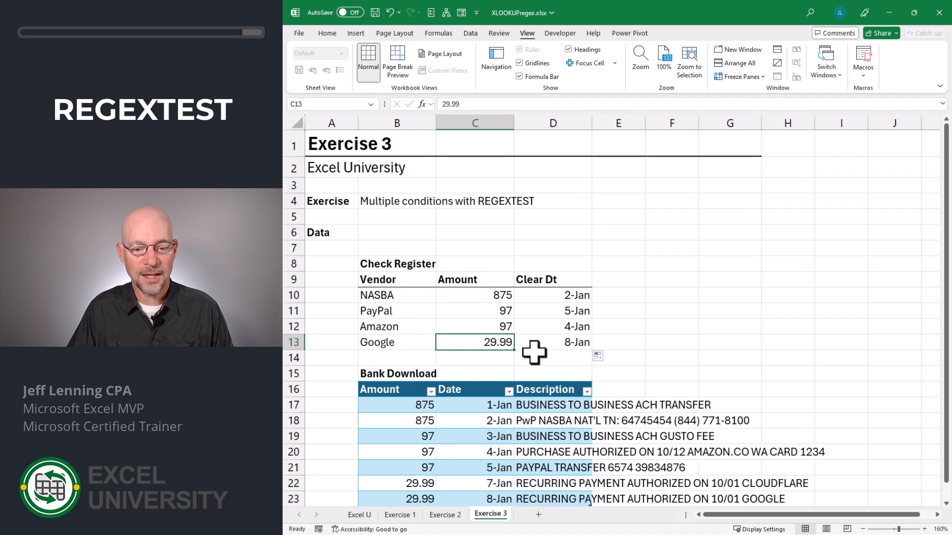
click(564, 341)
click(679, 340)
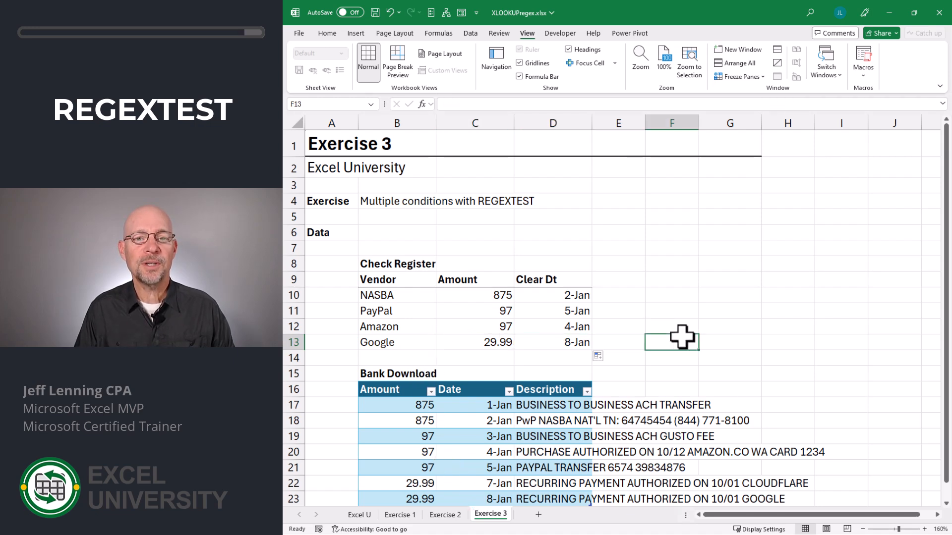